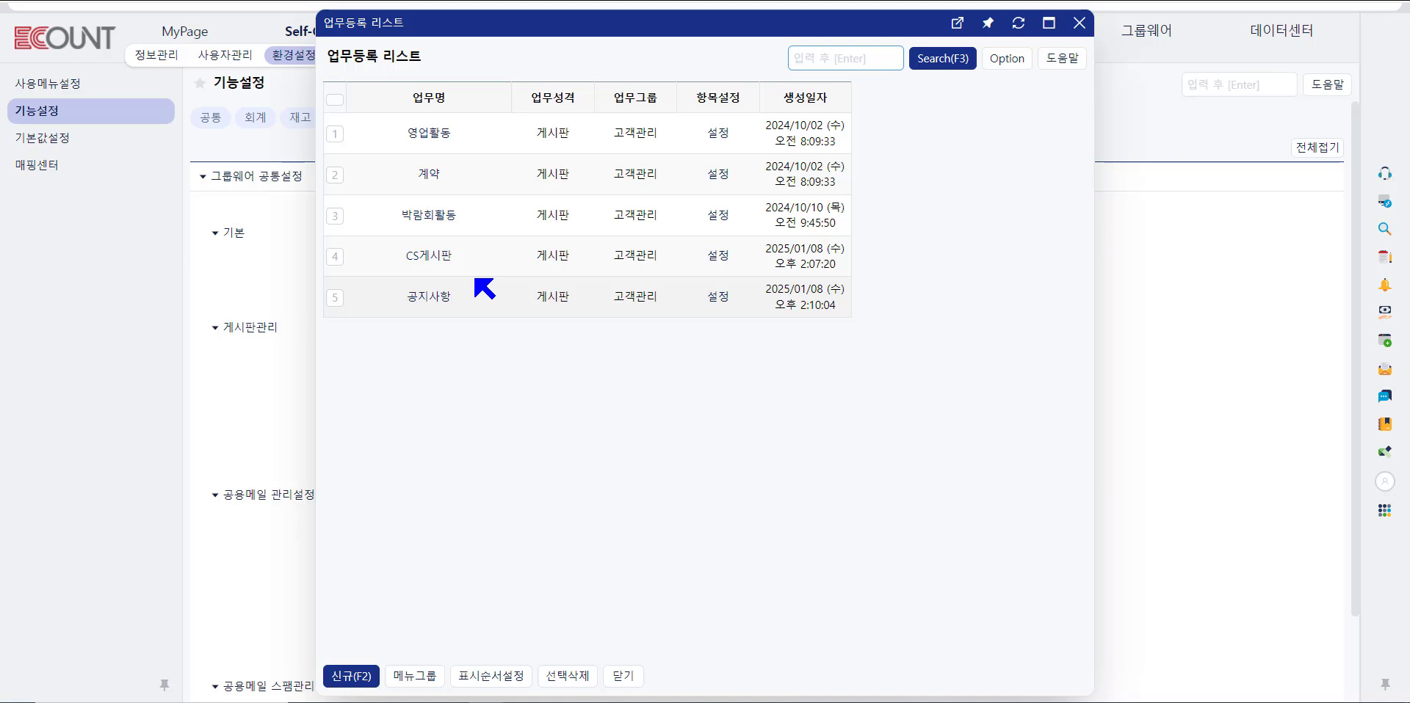
# In the CS게시판 item settings, register a progress status with code 001 and name 신규 for the 진행상태 item, and save the item.
pyautogui.click(712, 265)
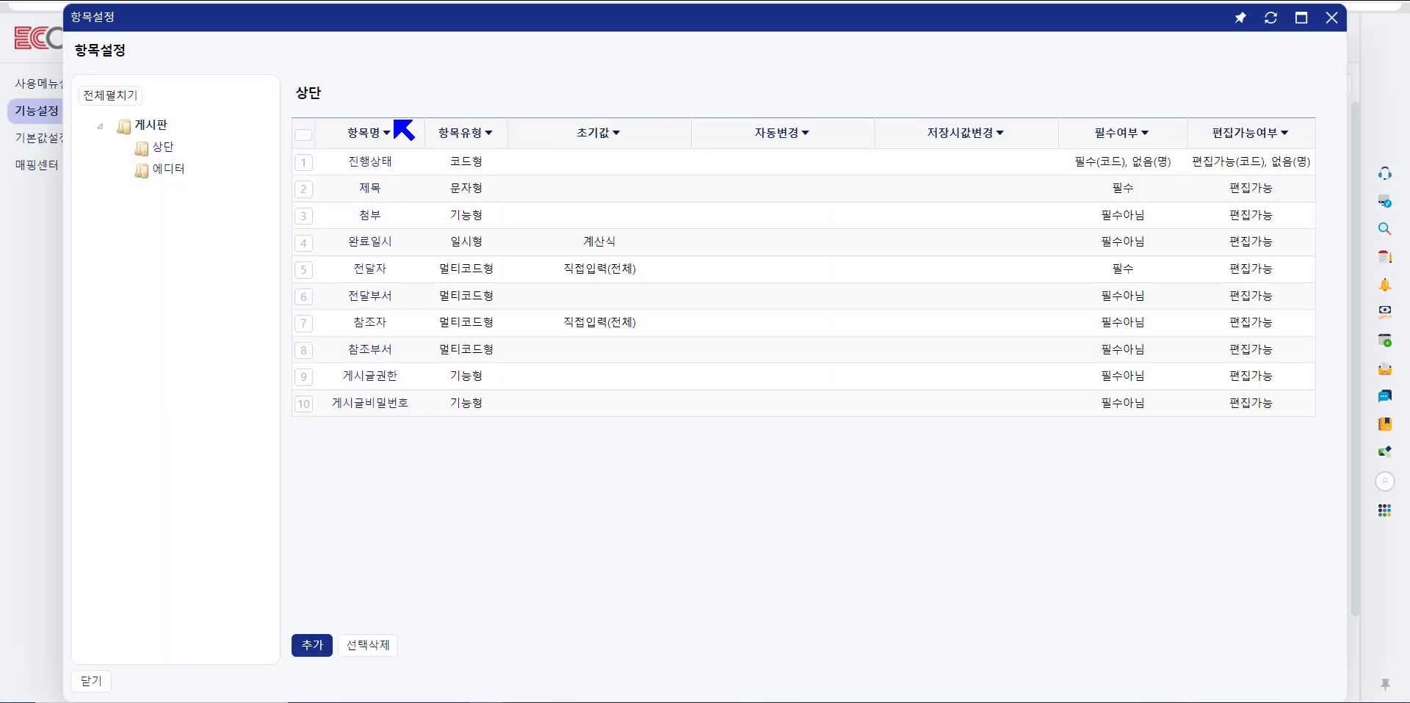
pyautogui.click(367, 162)
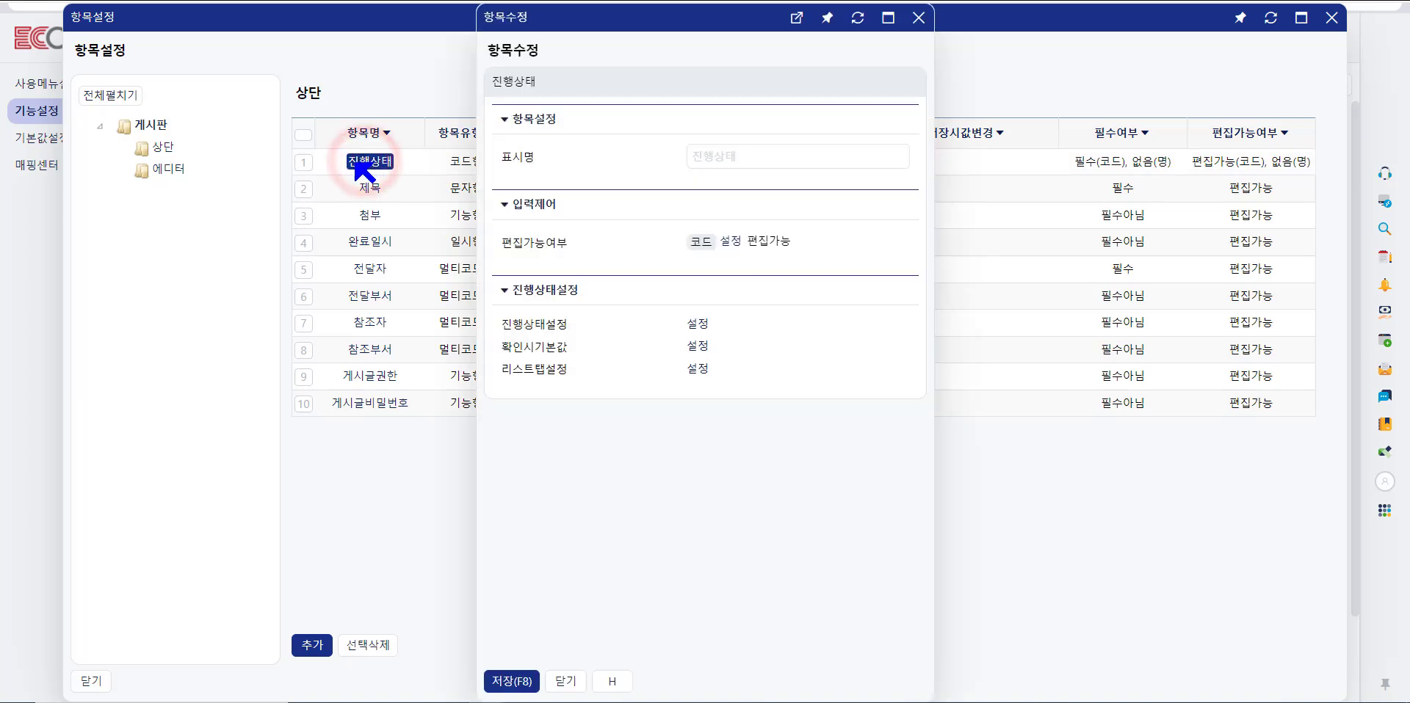
pyautogui.click(696, 324)
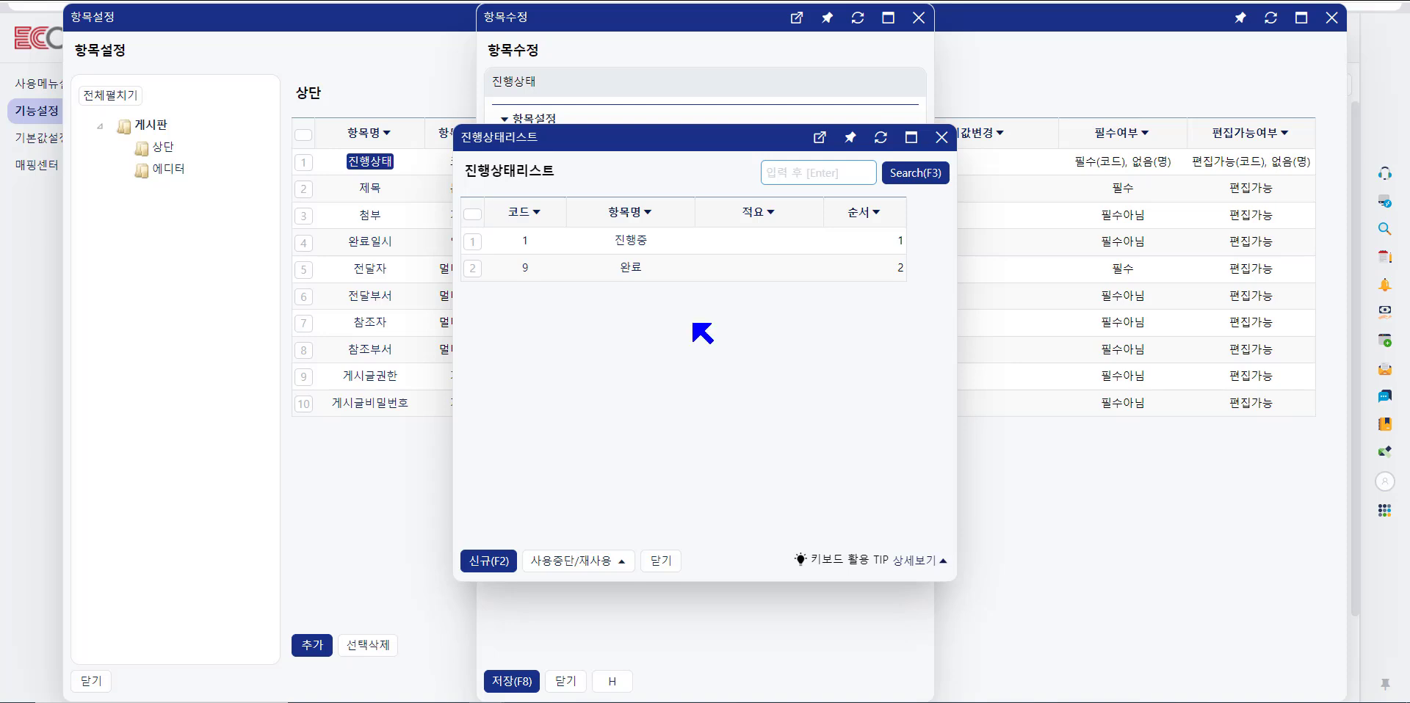
pyautogui.click(498, 563)
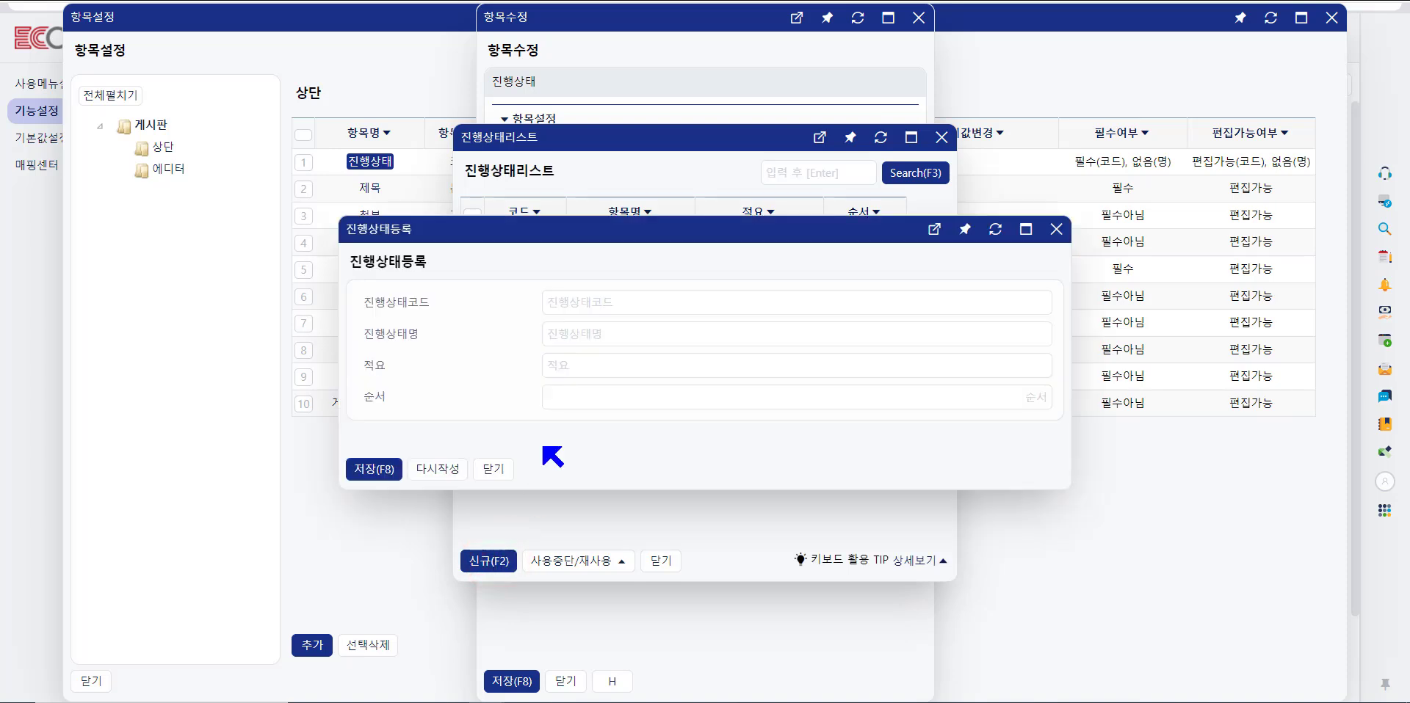
pyautogui.click(600, 314)
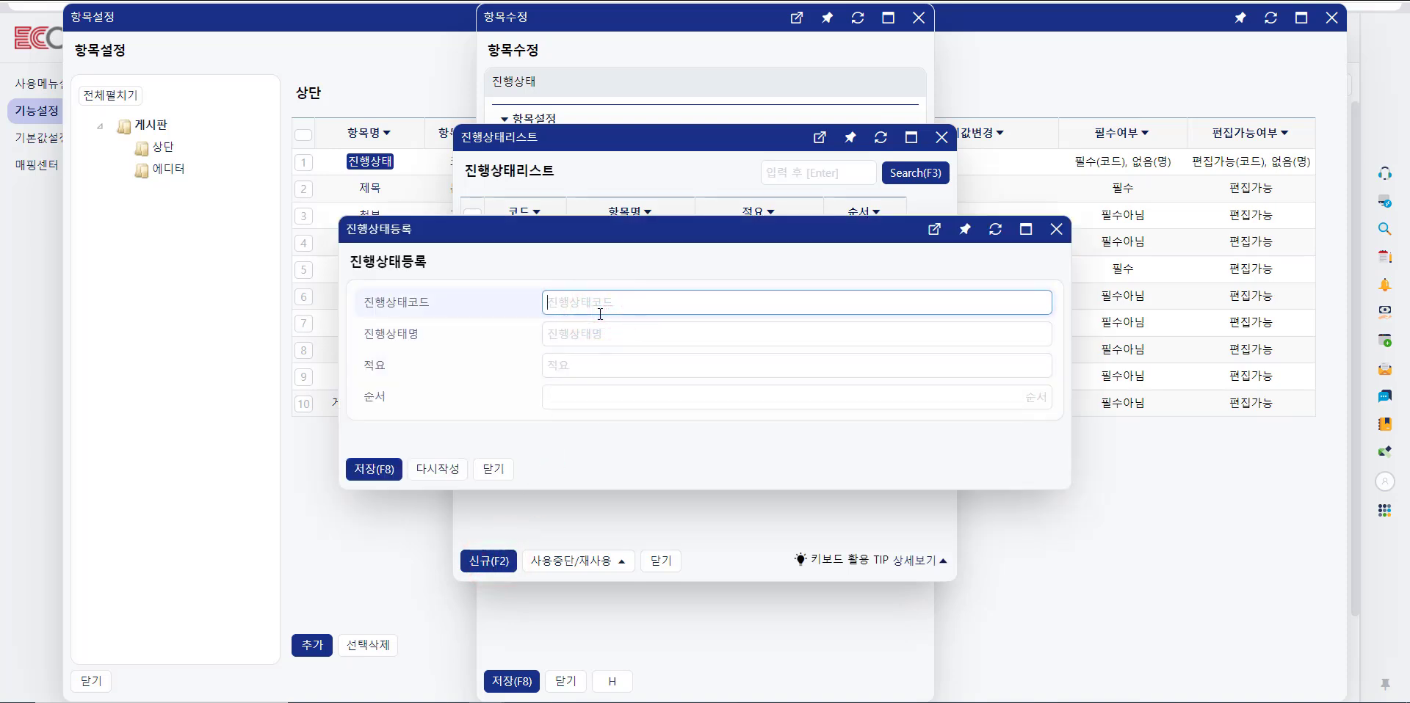
pyautogui.write('001')
pyautogui.click(599, 323)
pyautogui.write('신규')
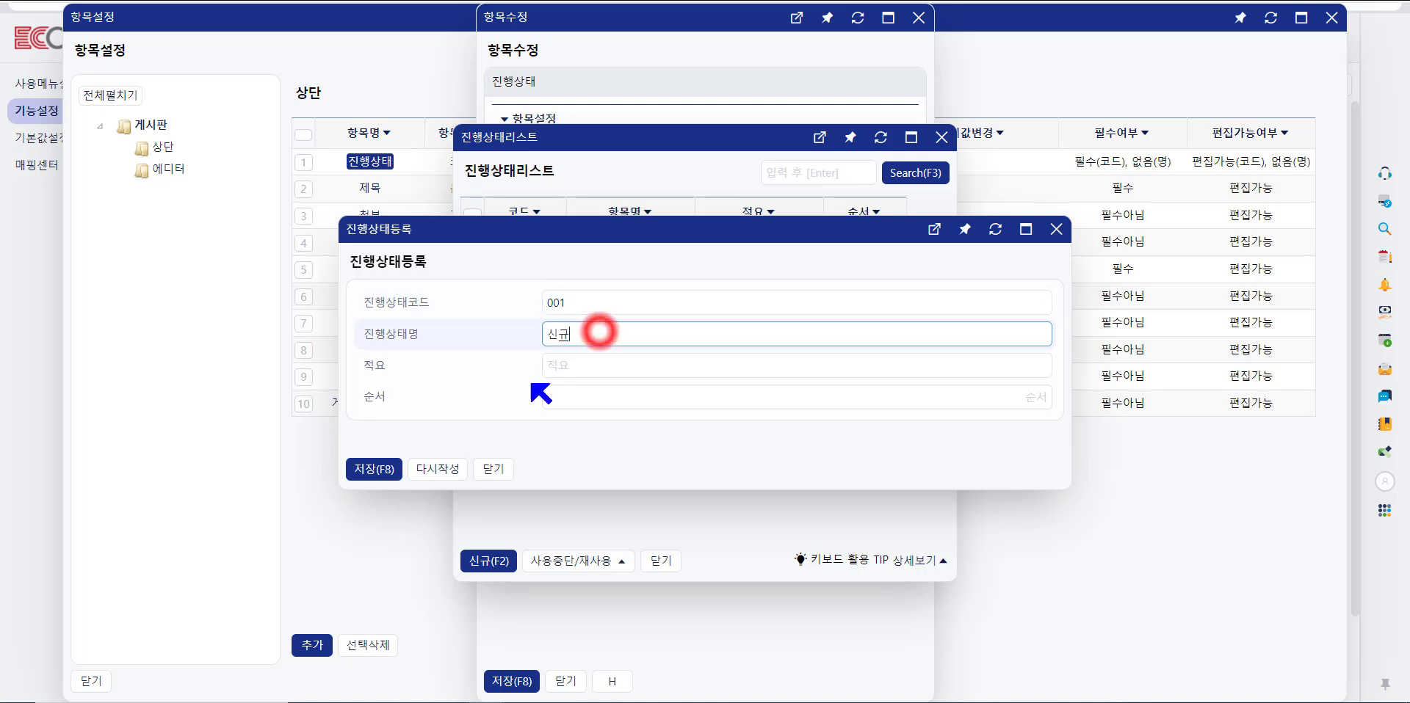
pyautogui.click(382, 475)
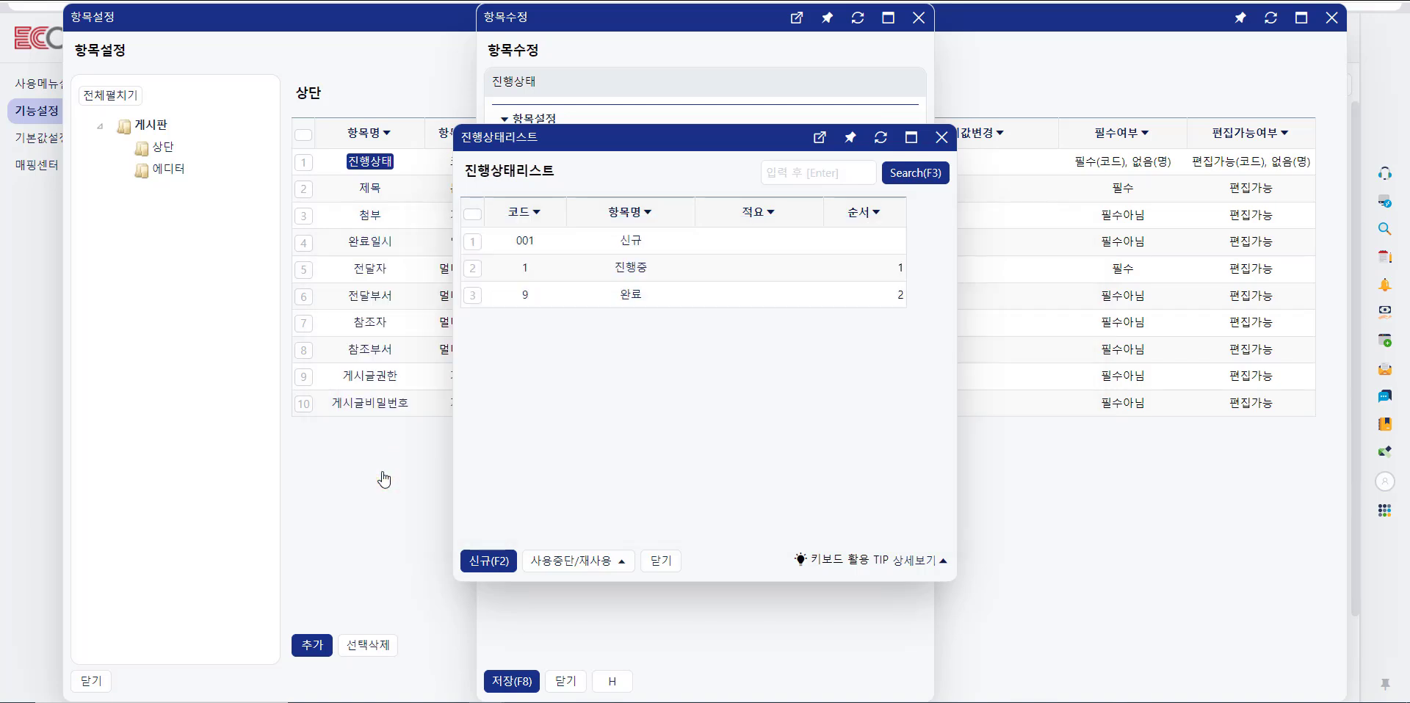
pyautogui.click(659, 561)
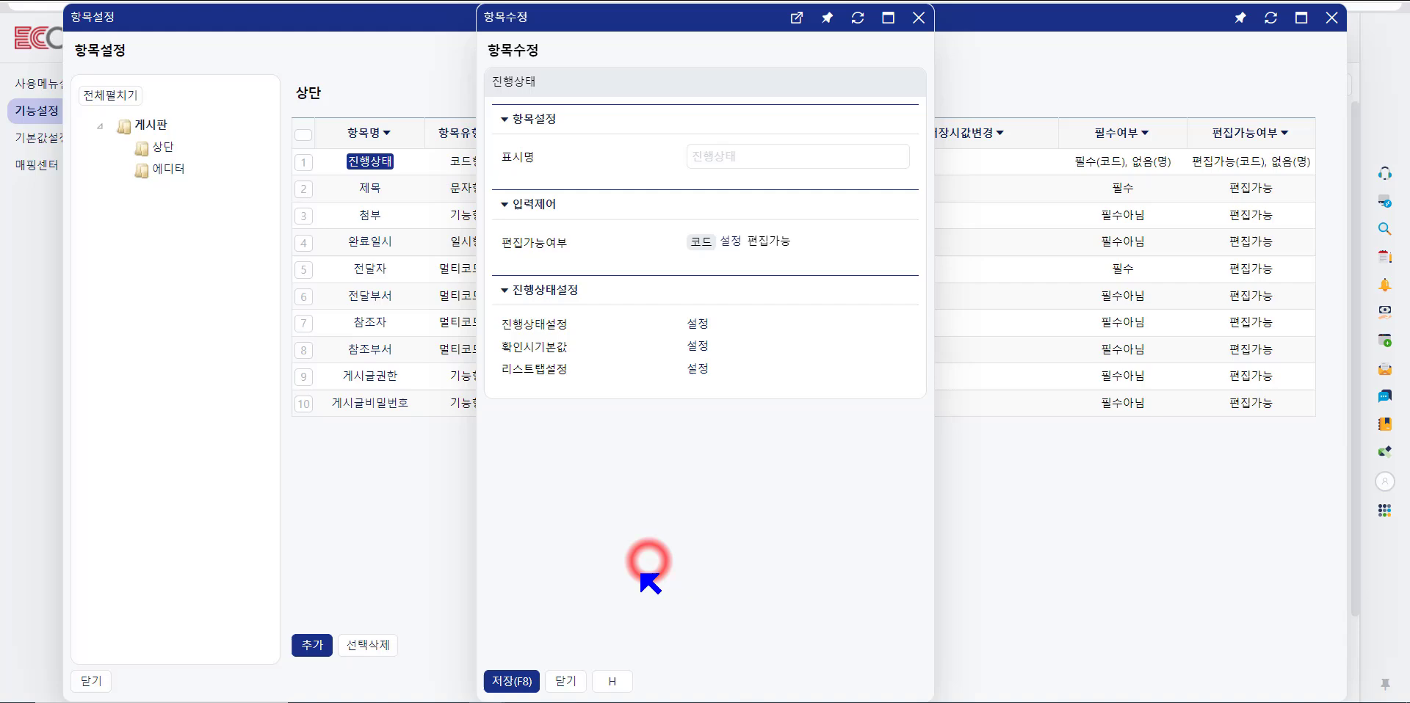
pyautogui.click(520, 681)
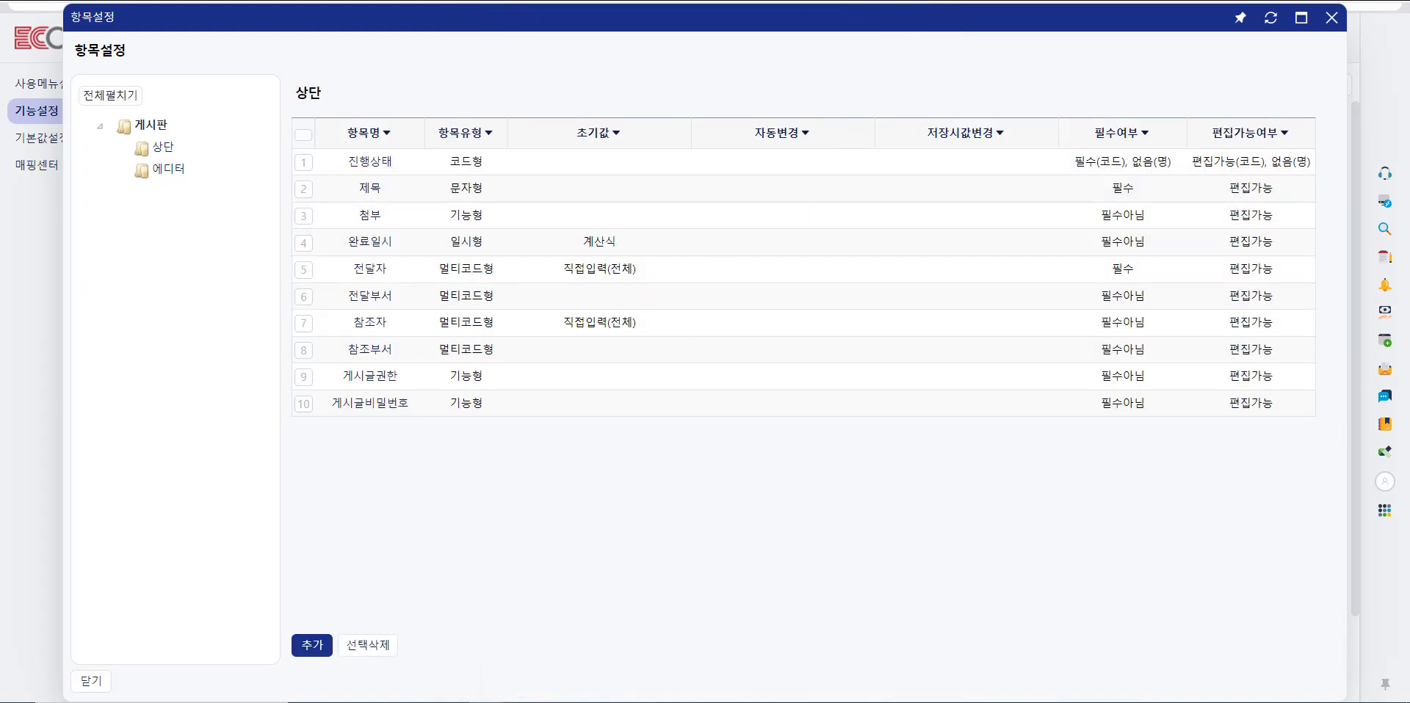
# In the 진행상태 item's list tab settings, move the 신규 tab ahead of 진행중 and save the item.
pyautogui.click(114, 205)
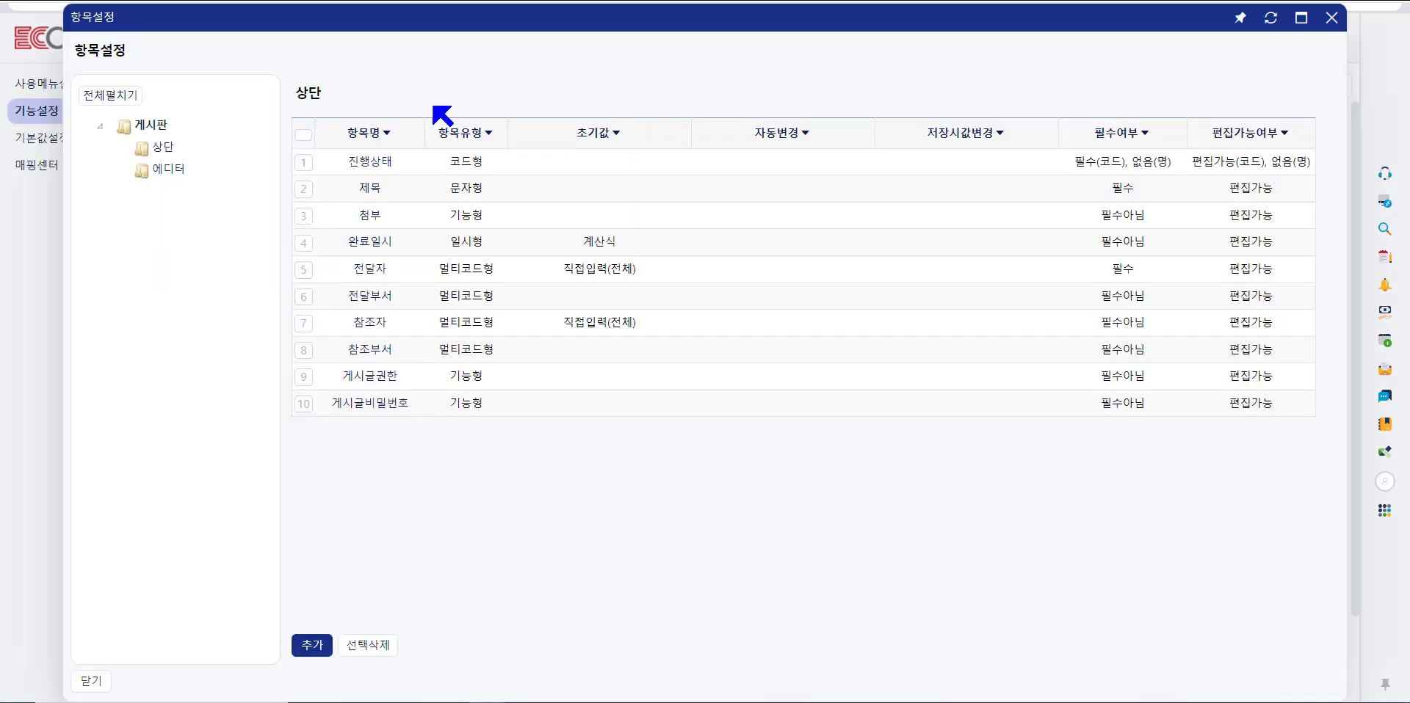
pyautogui.click(356, 162)
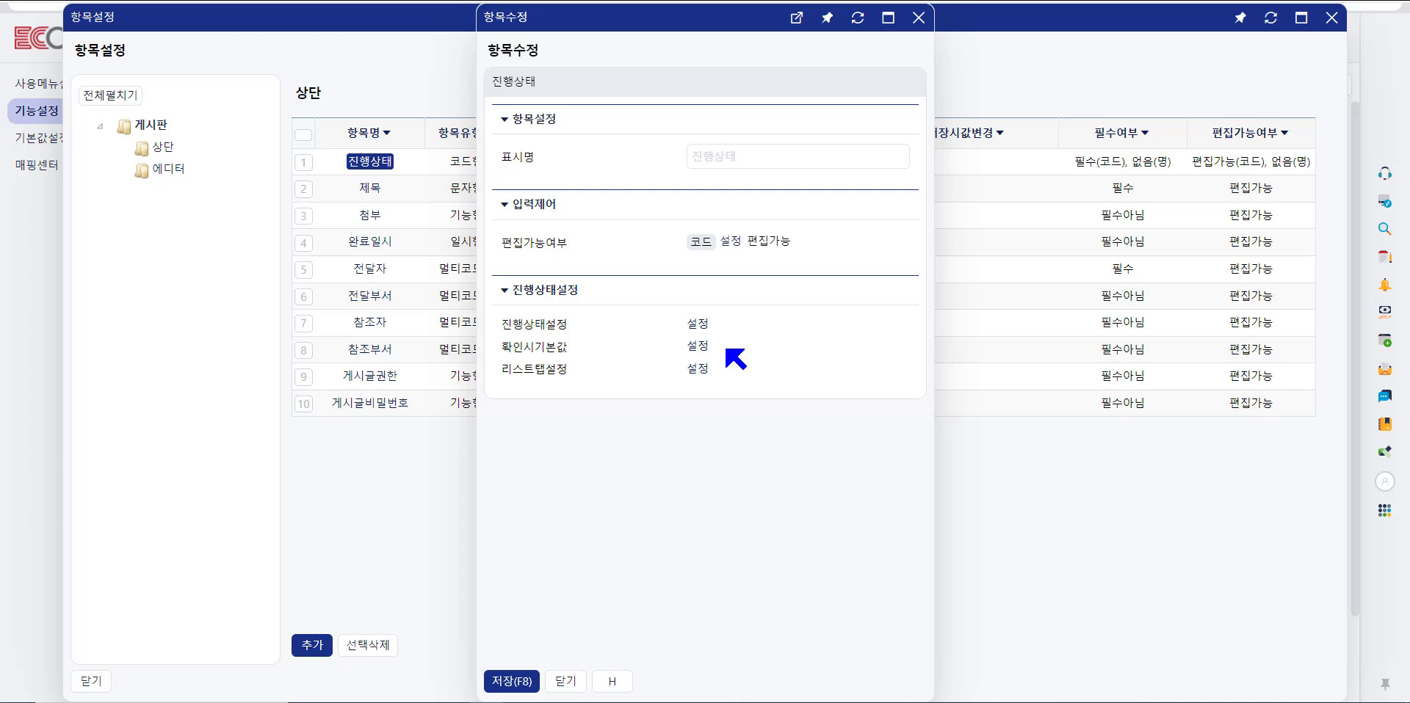
pyautogui.click(697, 369)
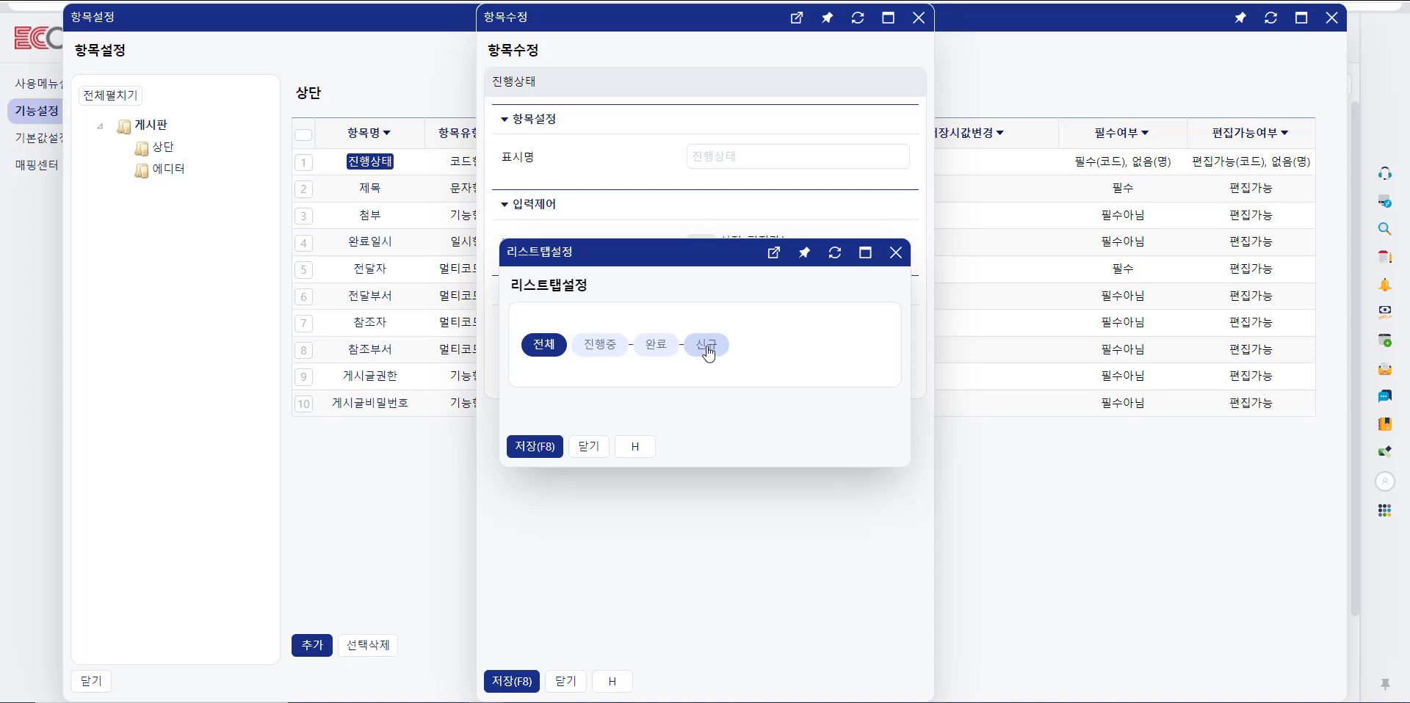
pyautogui.click(707, 352)
pyautogui.moveTo(707, 352); pyautogui.dragTo(592, 338)
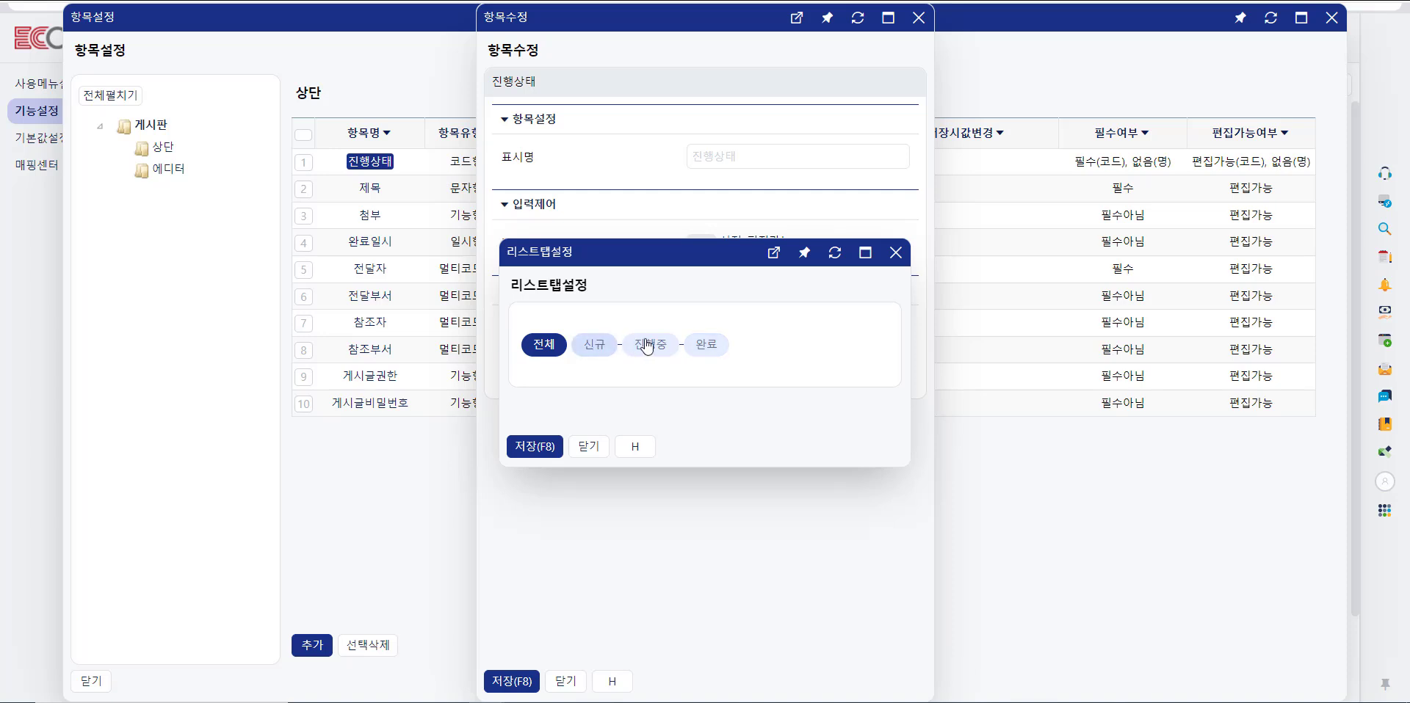
pyautogui.rightClick(700, 346)
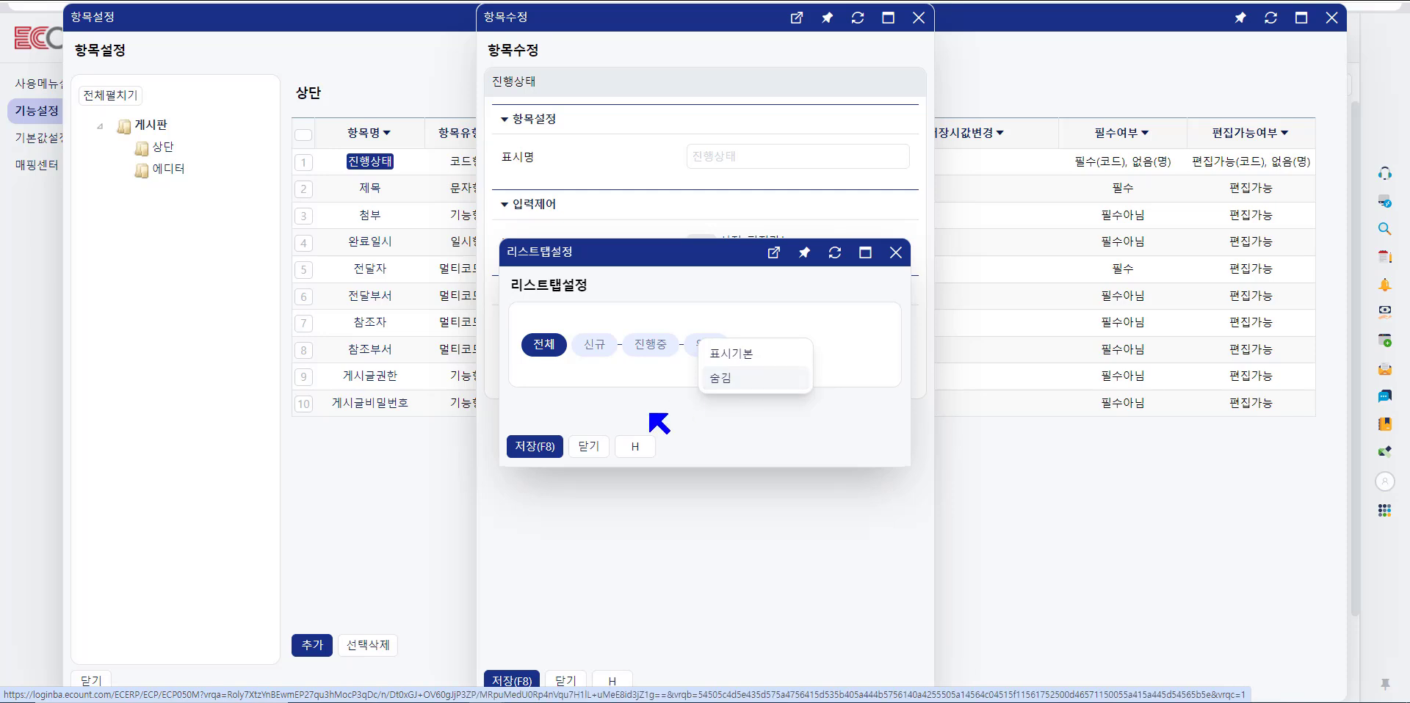
pyautogui.click(540, 447)
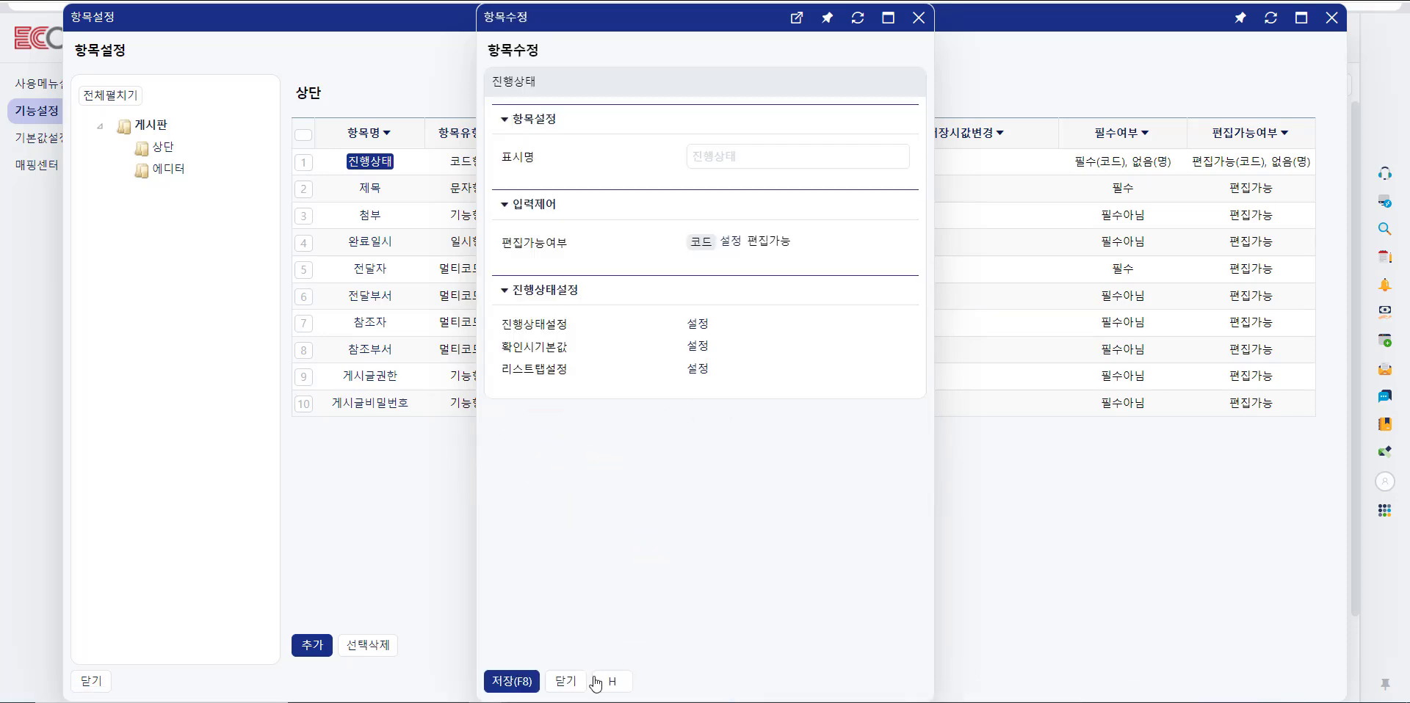
pyautogui.click(523, 689)
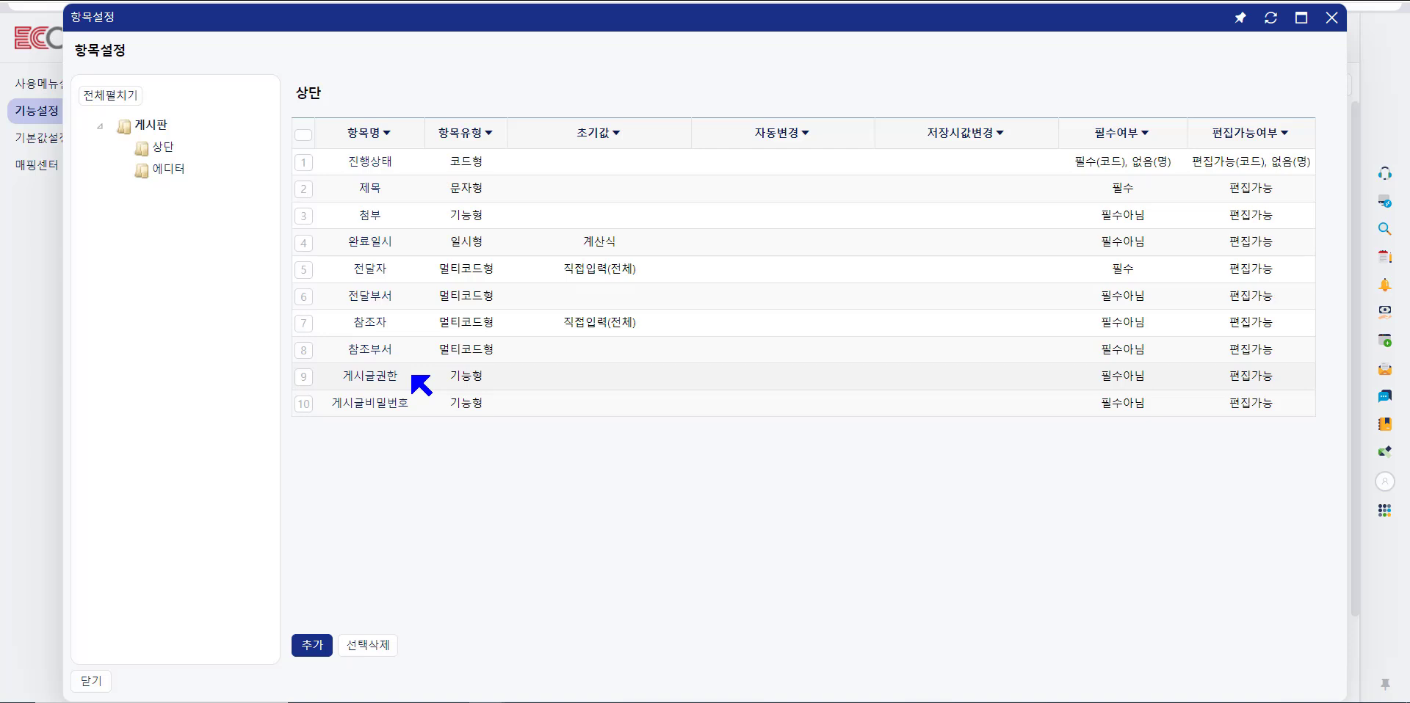
# Set the 게시글권한 item's initial value to 직접입력 with 수정/삭제 allowed for 전달자, and save the item.
pyautogui.click(375, 380)
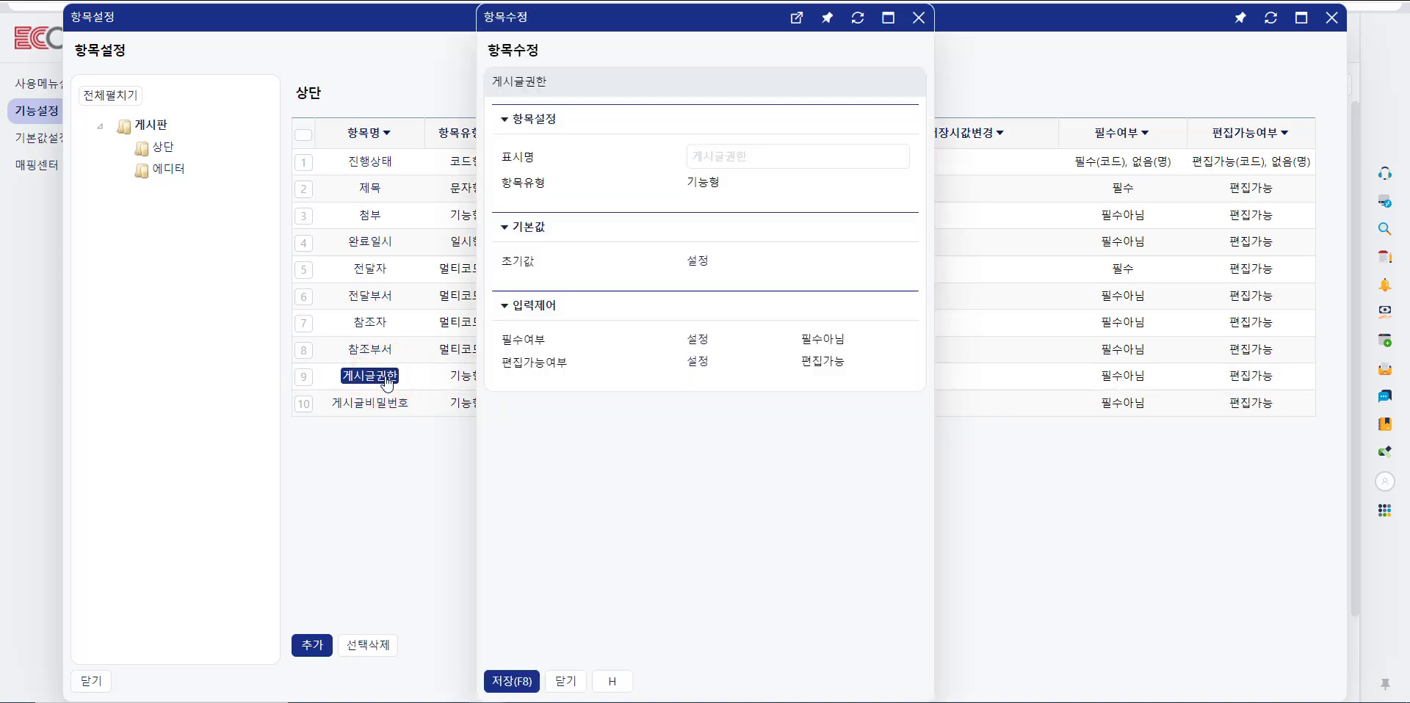
pyautogui.click(705, 261)
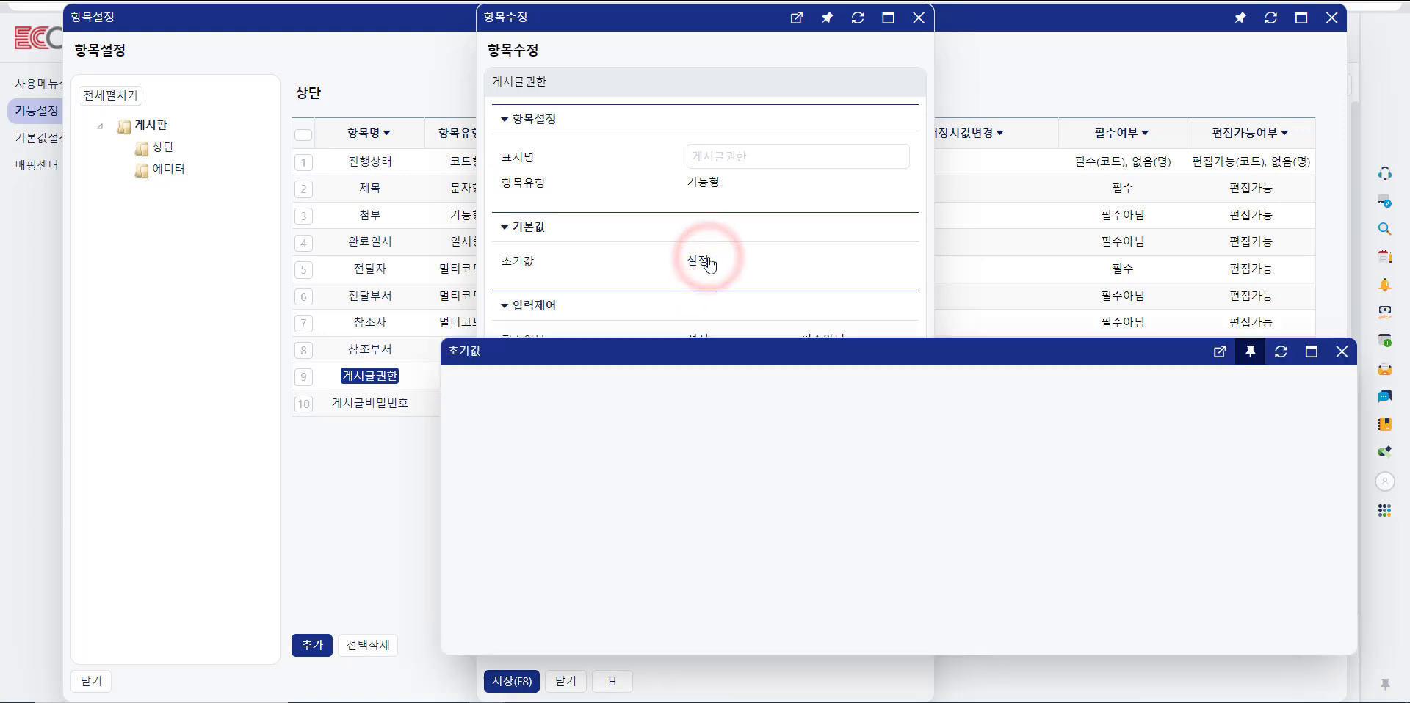
pyautogui.click(526, 517)
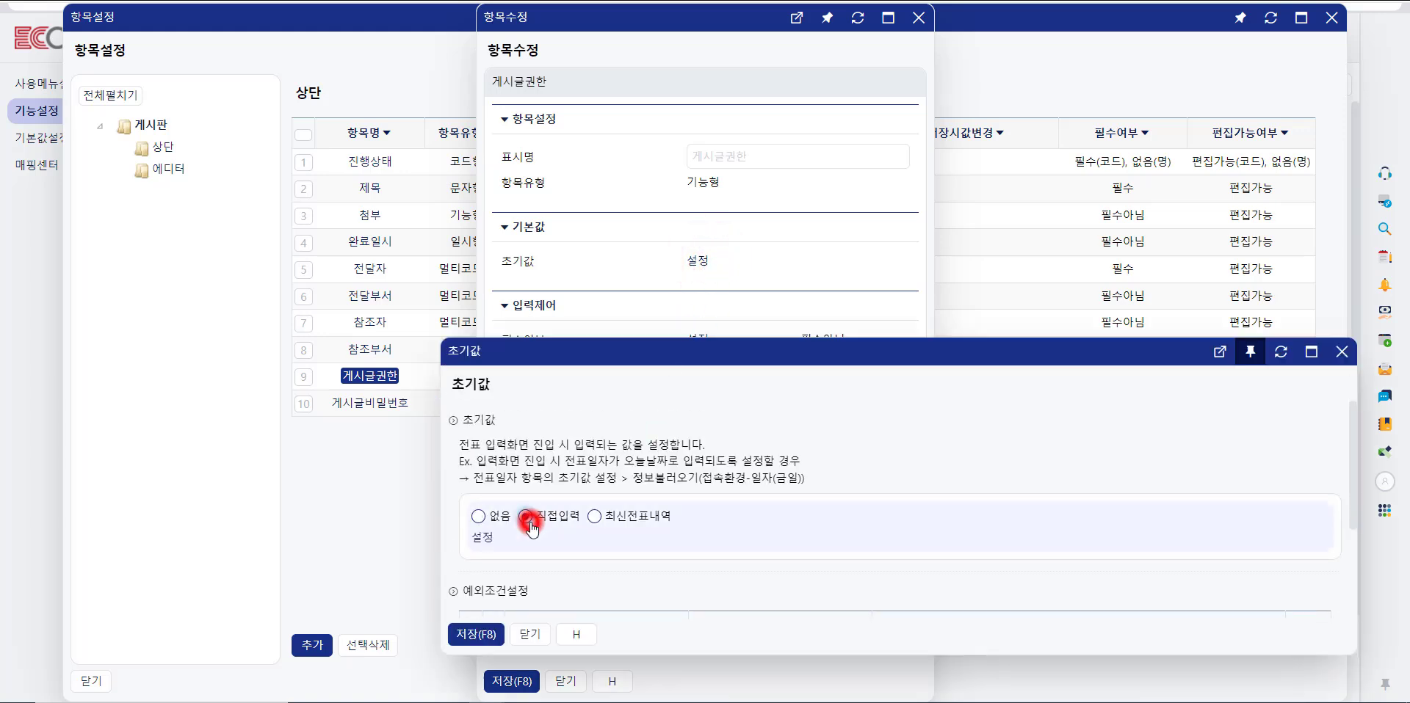
pyautogui.click(482, 537)
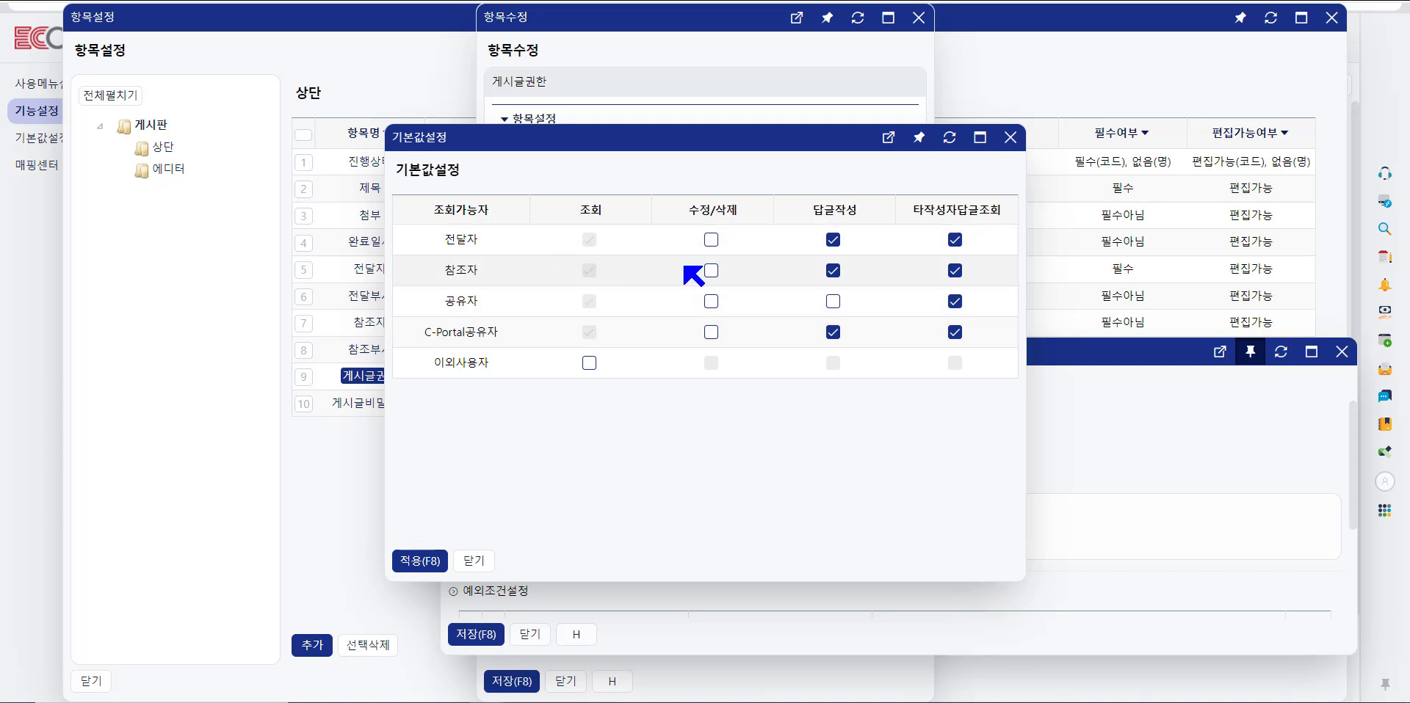
pyautogui.click(711, 239)
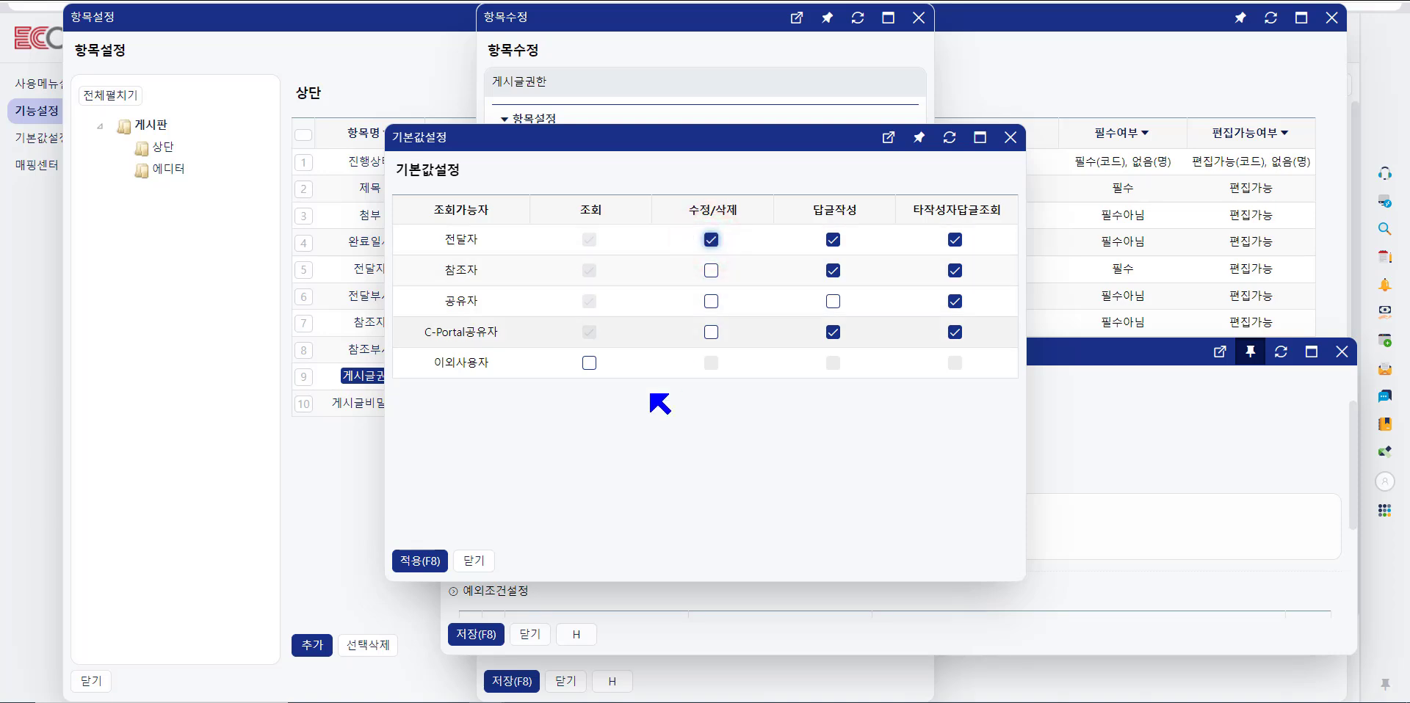
pyautogui.click(415, 561)
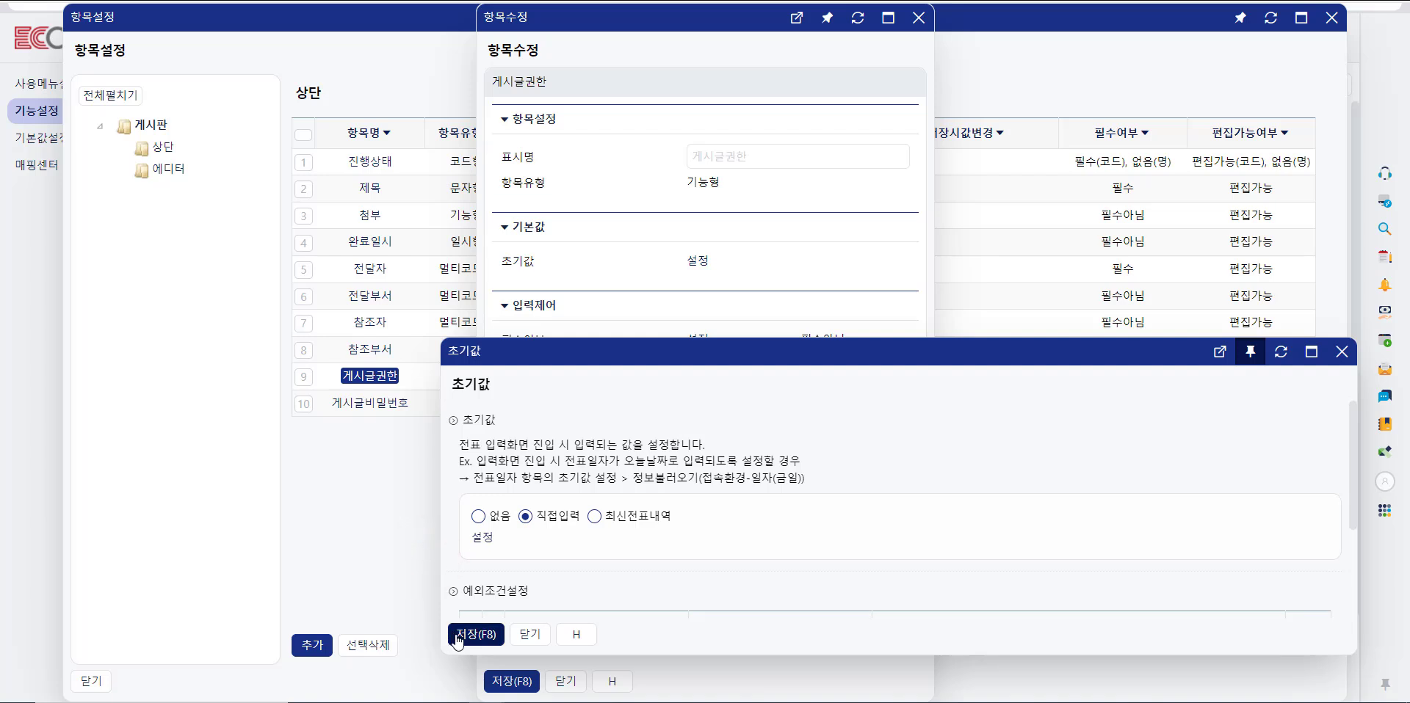
pyautogui.click(457, 637)
pyautogui.click(498, 681)
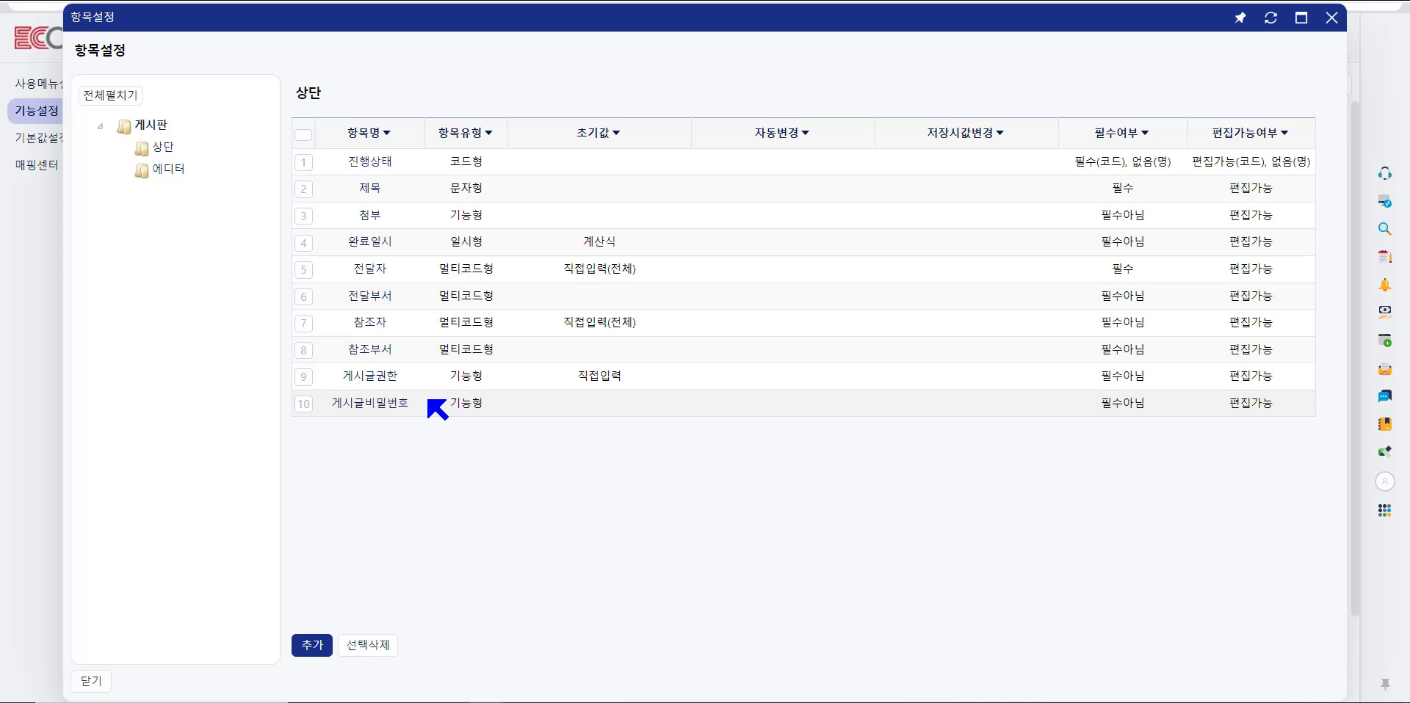
# Add the items C-Portal공유자, 문자형식1, 숫자형식1, 일자형식1, 코드형식1 and 전표형식1 to the board's 상단 section.
pyautogui.click(311, 649)
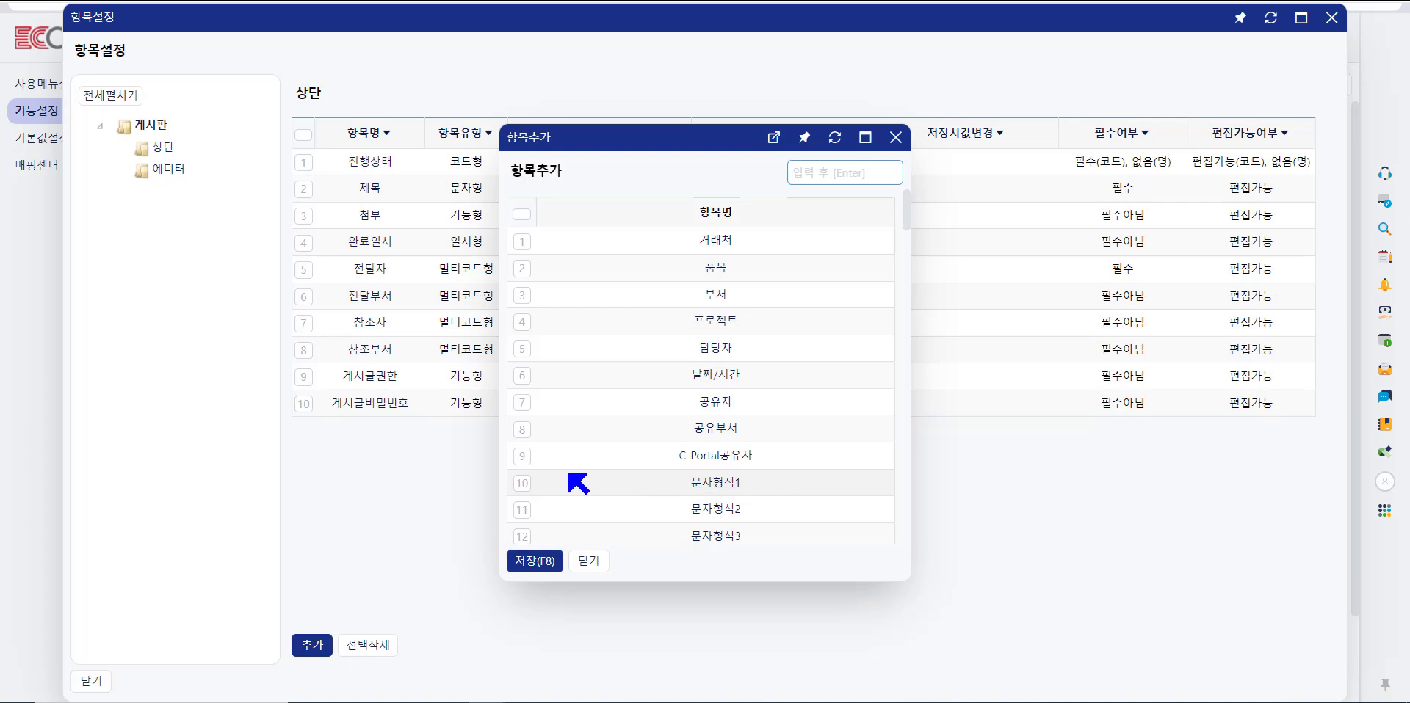
pyautogui.click(522, 456)
pyautogui.click(522, 482)
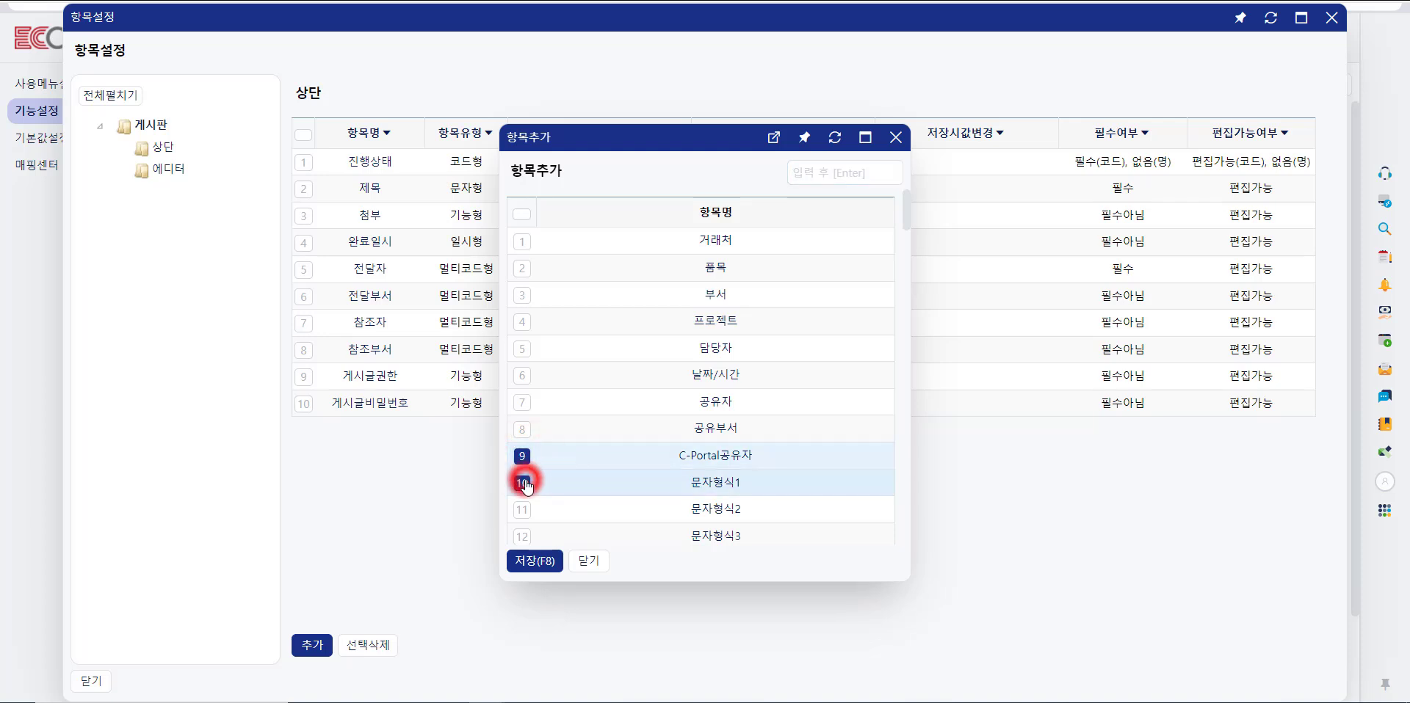
pyautogui.scroll(-8, 573, 353)
pyautogui.click(522, 347)
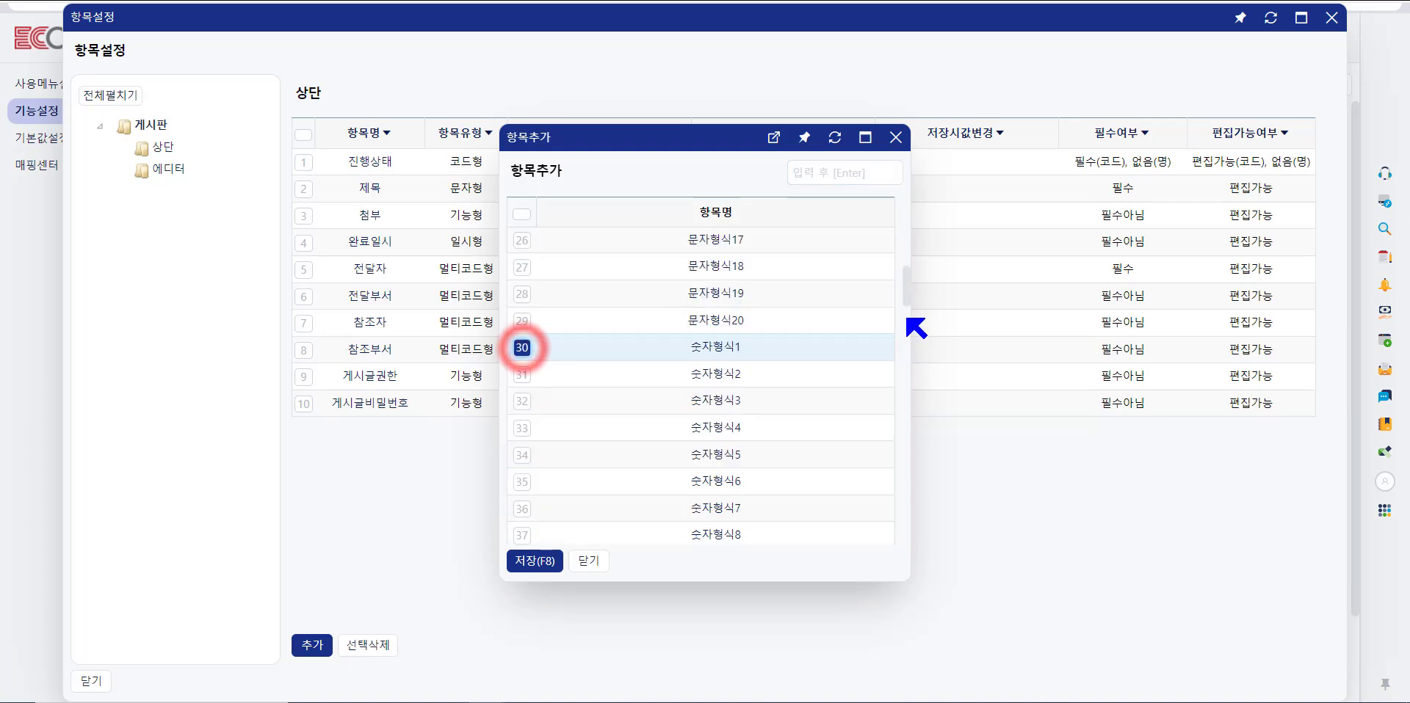
pyautogui.scroll(-13, 908, 323)
pyautogui.click(526, 317)
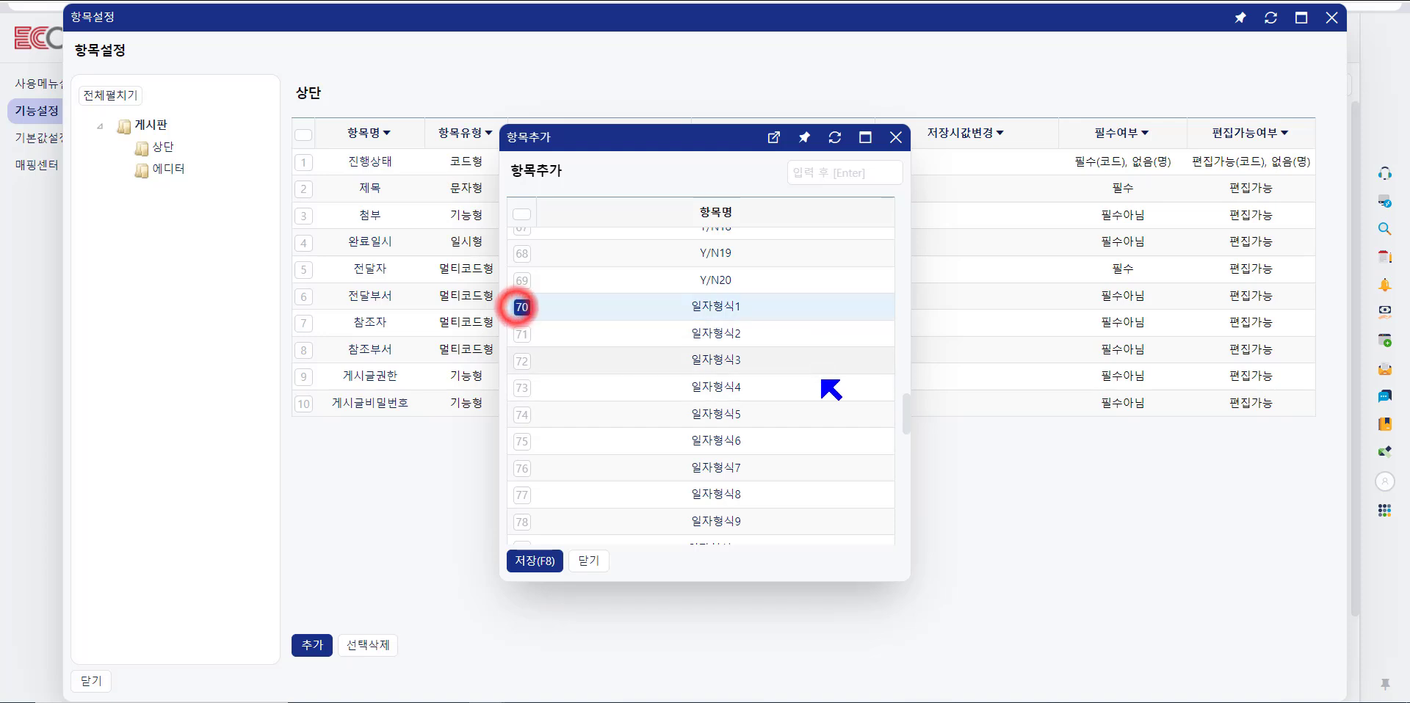
pyautogui.moveTo(905, 411); pyautogui.dragTo(906, 518)
pyautogui.click(522, 279)
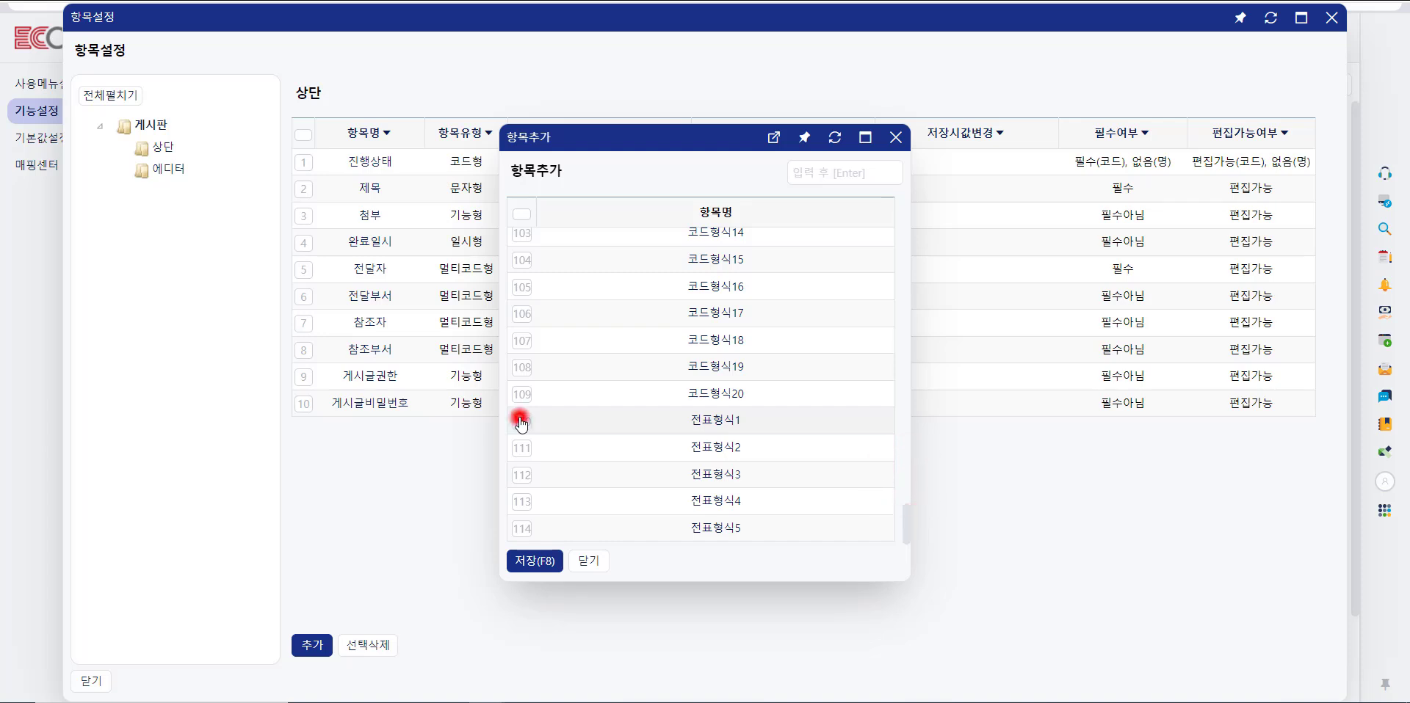
pyautogui.click(521, 421)
pyautogui.click(533, 563)
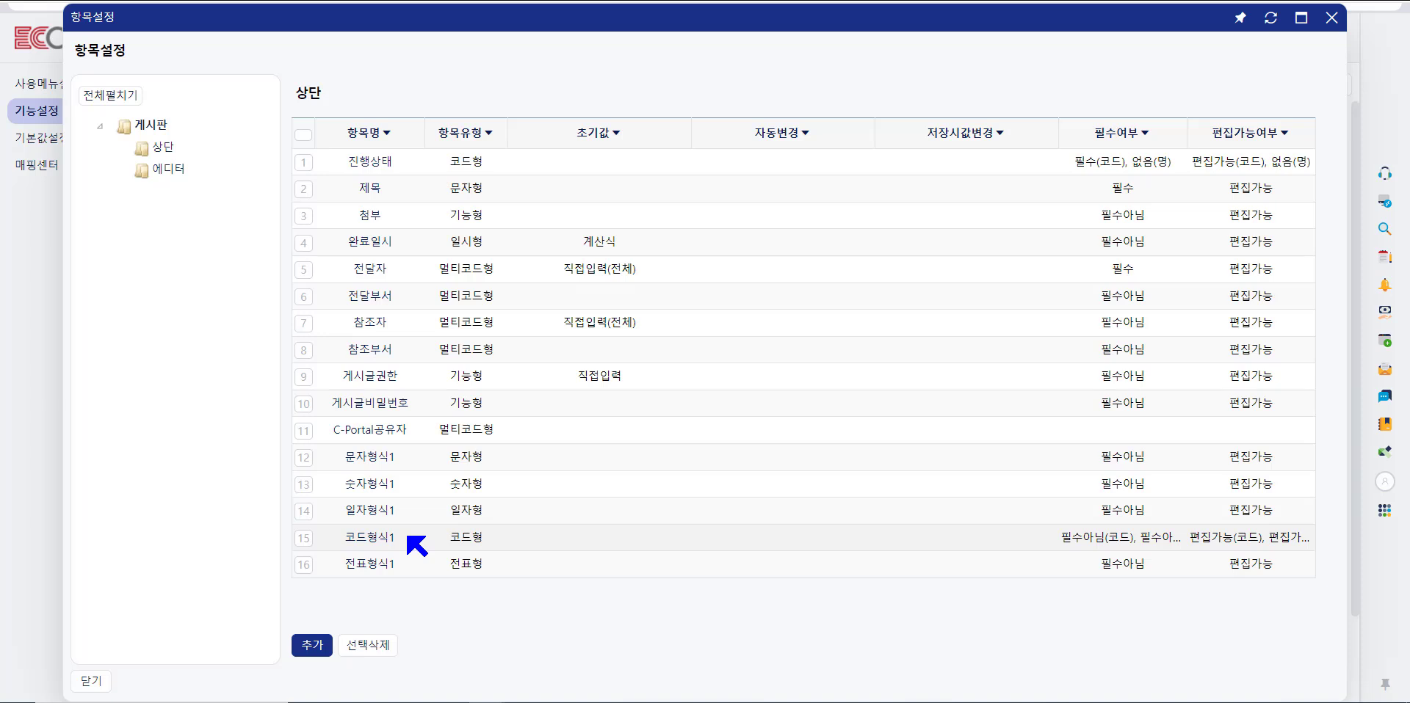
# Register a new code format named 가입경로 from the 코드형식1 item's code format list.
pyautogui.click(370, 537)
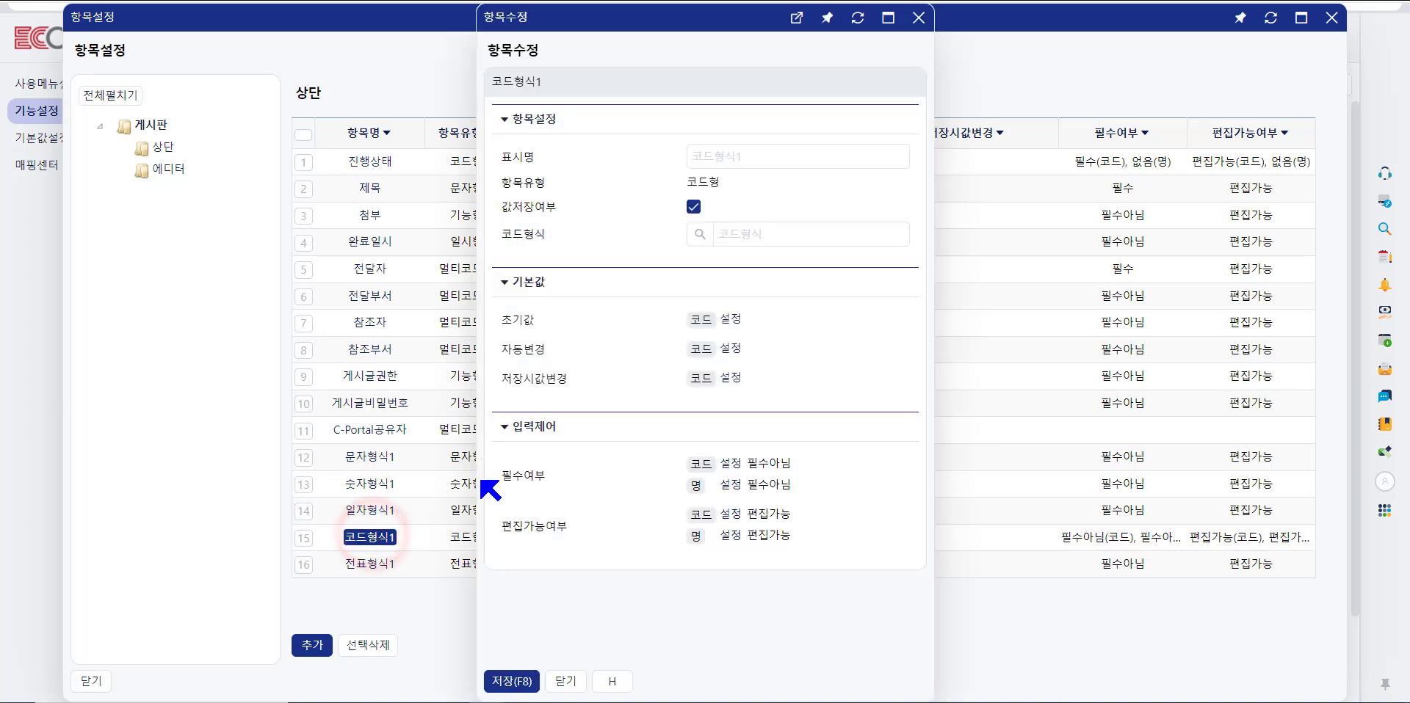
pyautogui.click(699, 235)
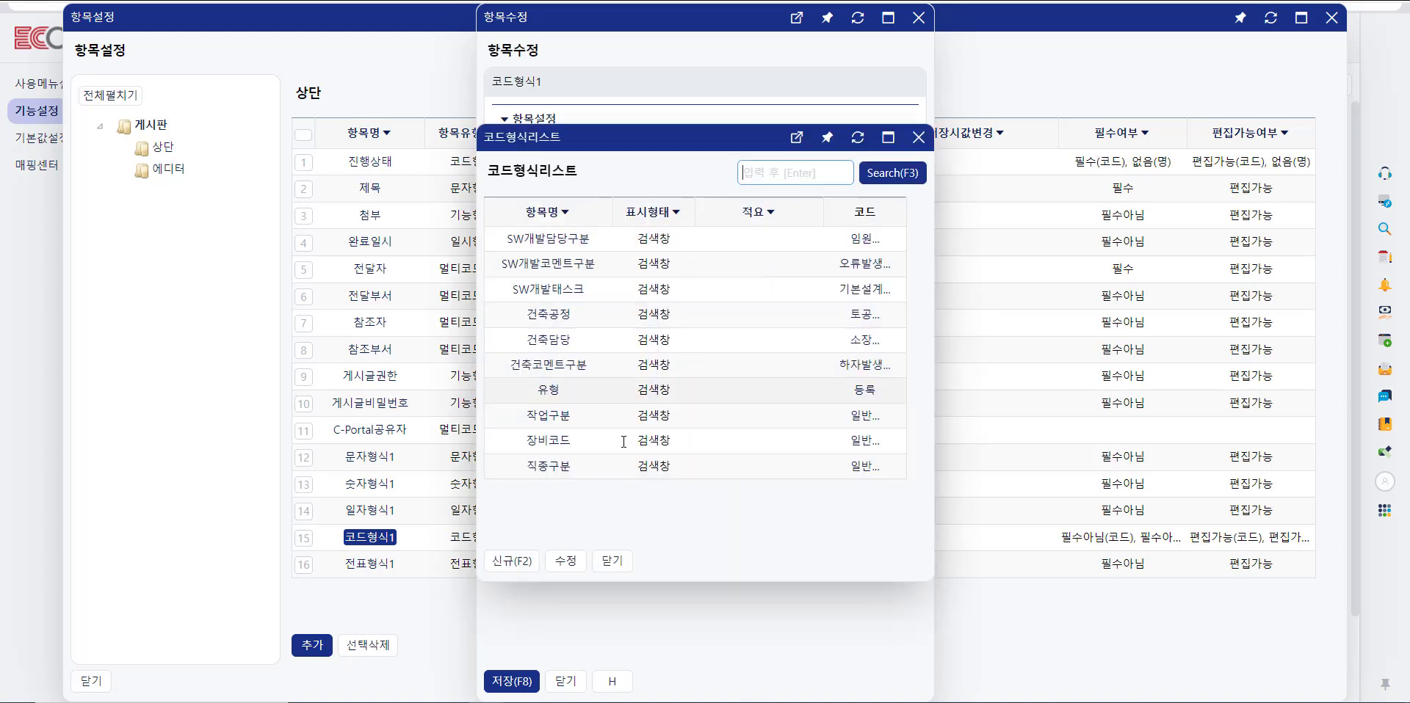
pyautogui.click(507, 561)
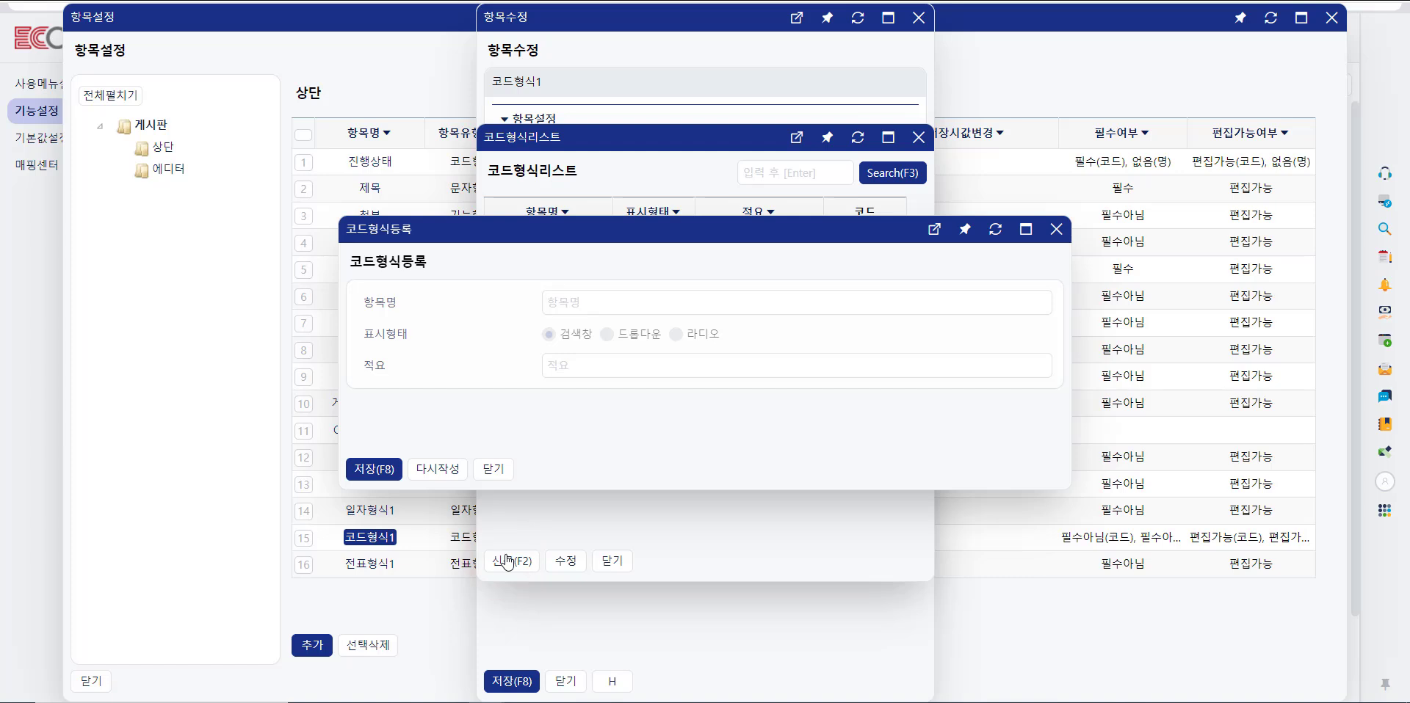
pyautogui.click(591, 294)
pyautogui.write('개')
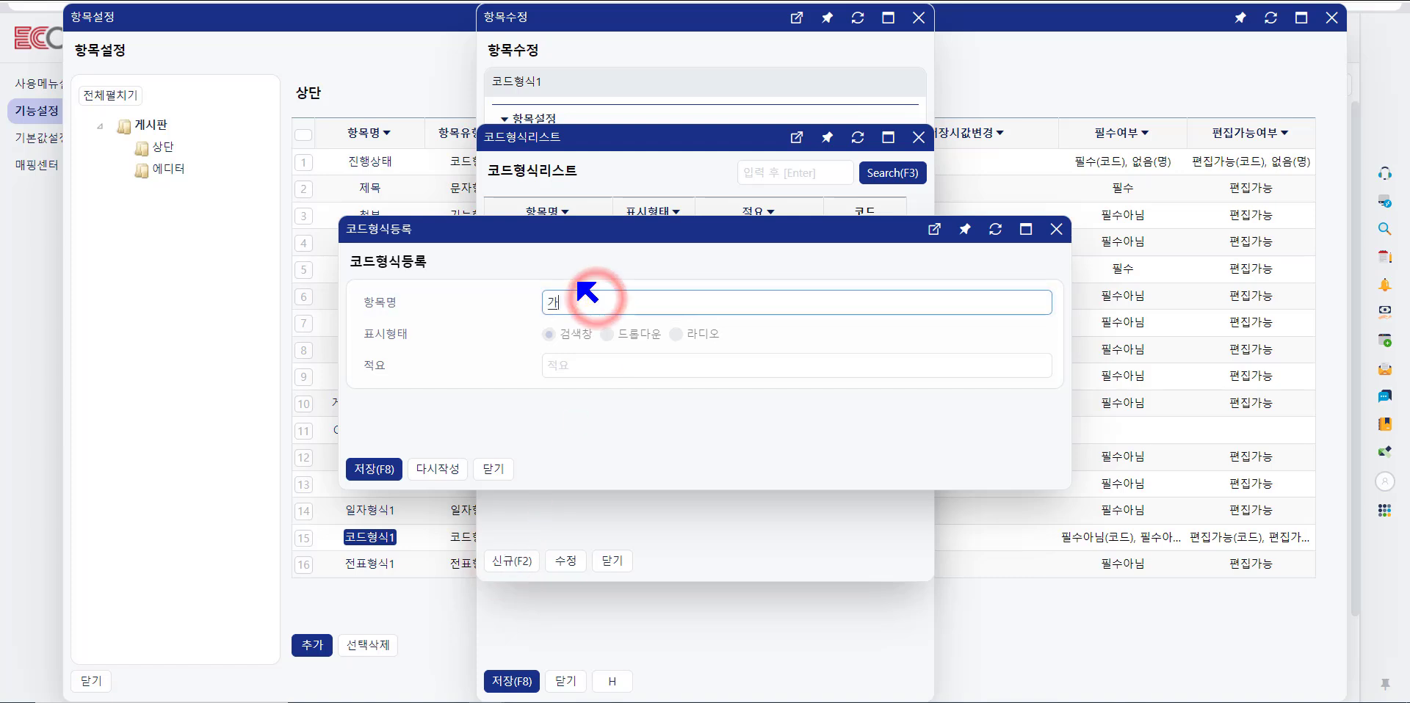
pyautogui.write('입경로')
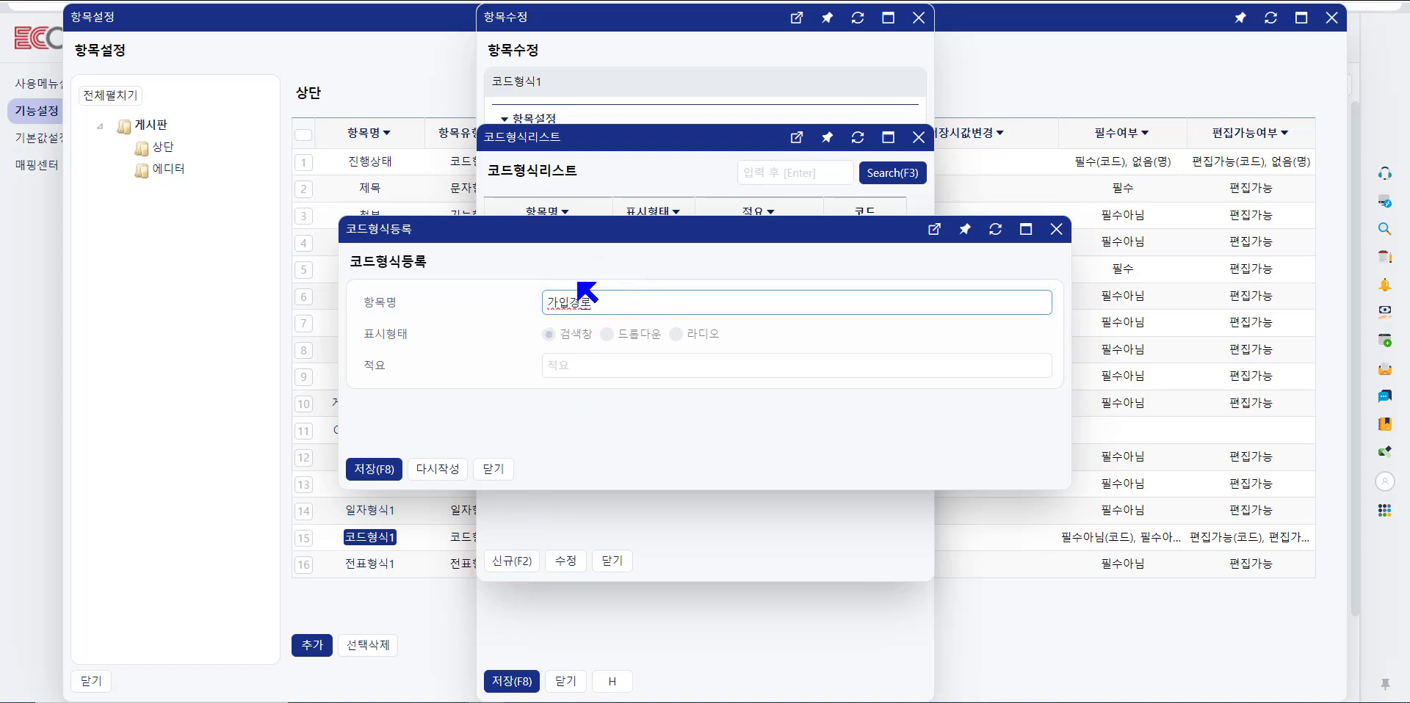
pyautogui.click(373, 468)
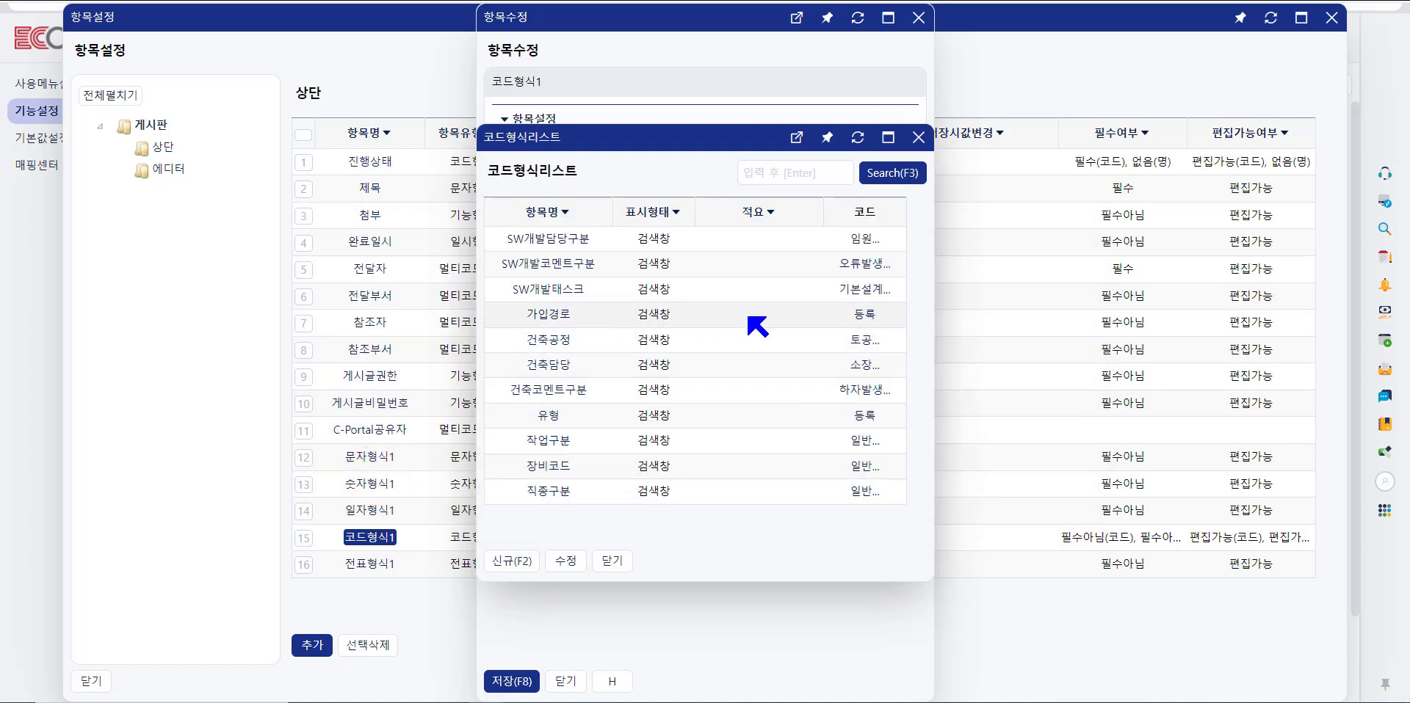
# Register a new code item named SNS under the 가입경로 code format.
pyautogui.click(864, 314)
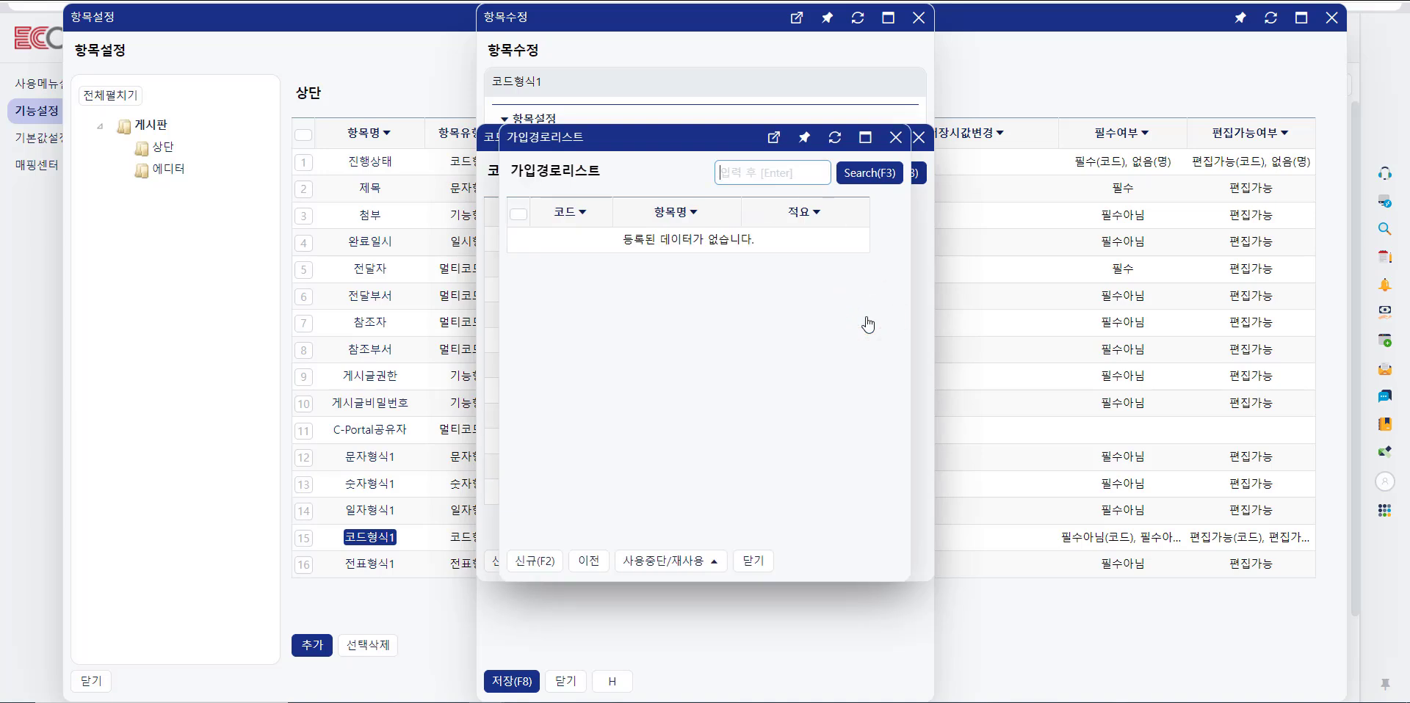
pyautogui.click(534, 561)
pyautogui.write('SNS')
pyautogui.click(363, 470)
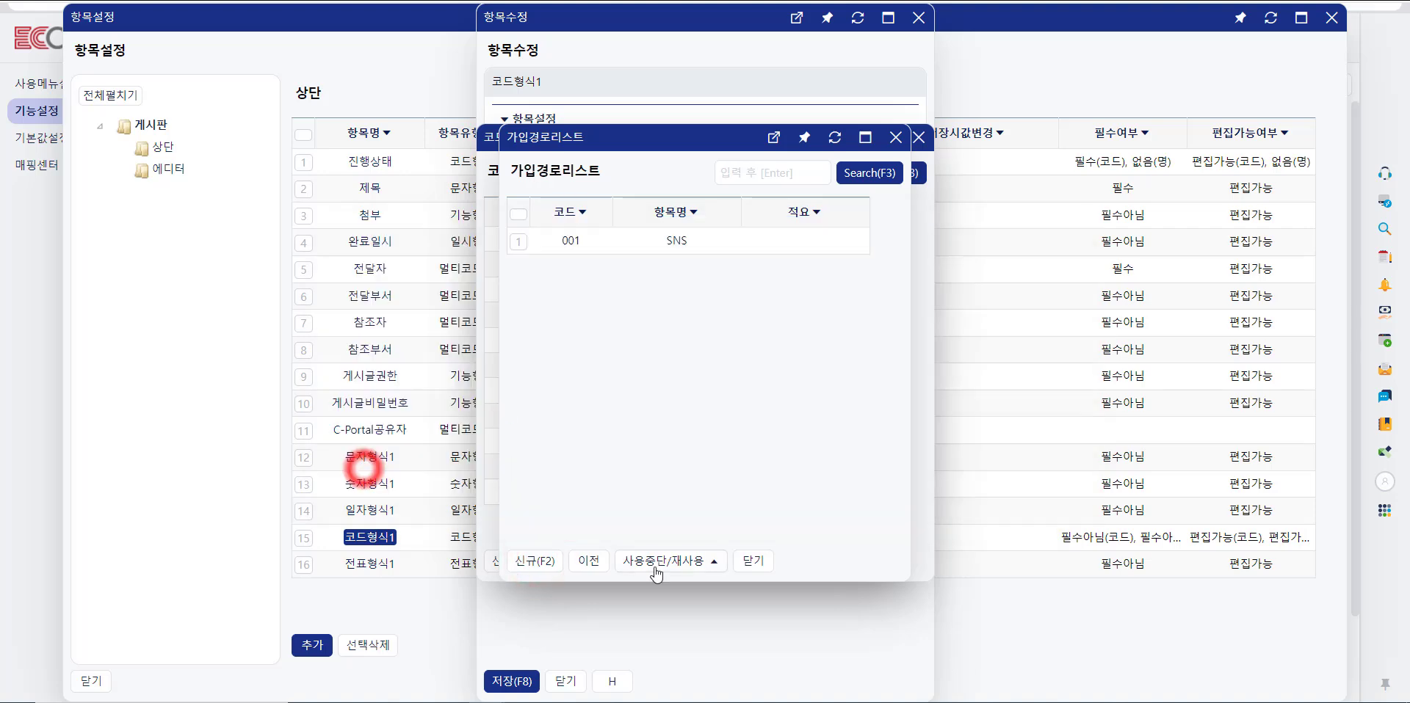
# Assign the 가입경로 code format to the 코드형식1 item, save it, and choose SNS for that field in a new CS게시판 post.
pyautogui.click(588, 561)
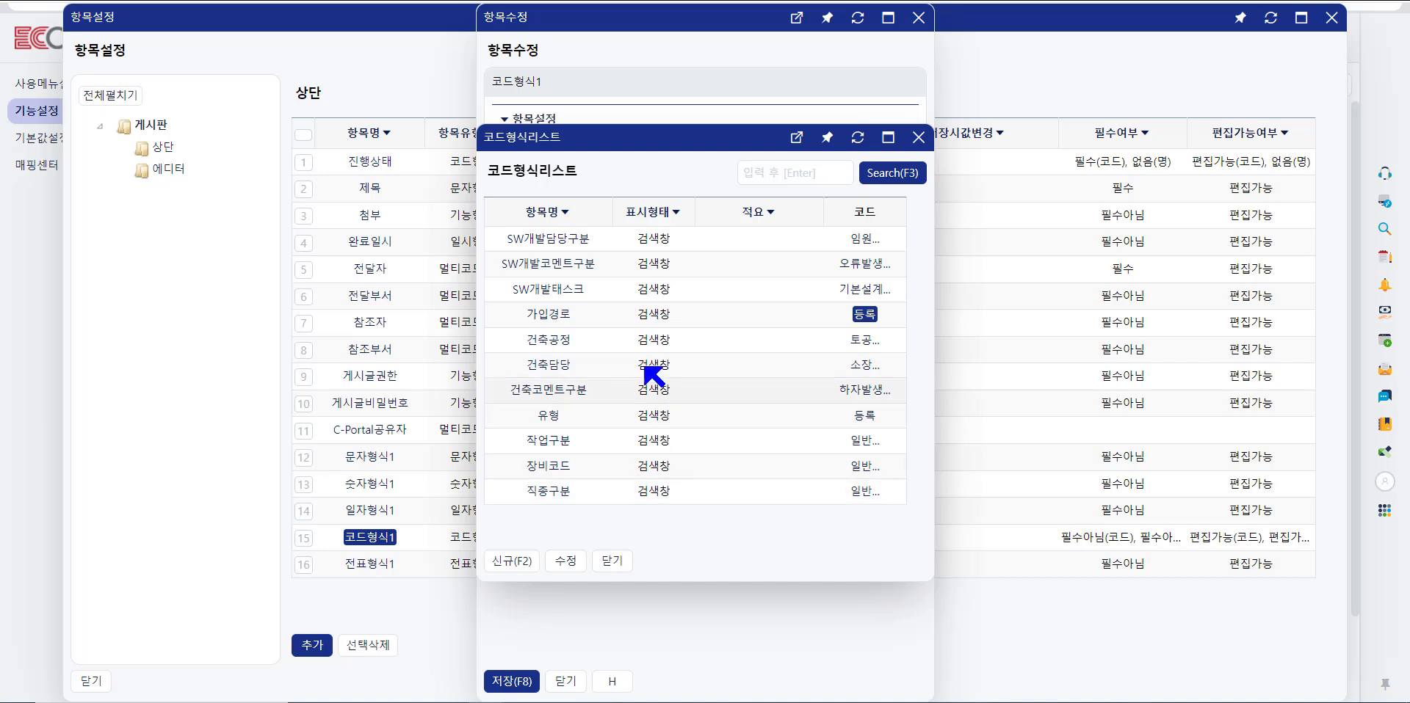
pyautogui.click(556, 319)
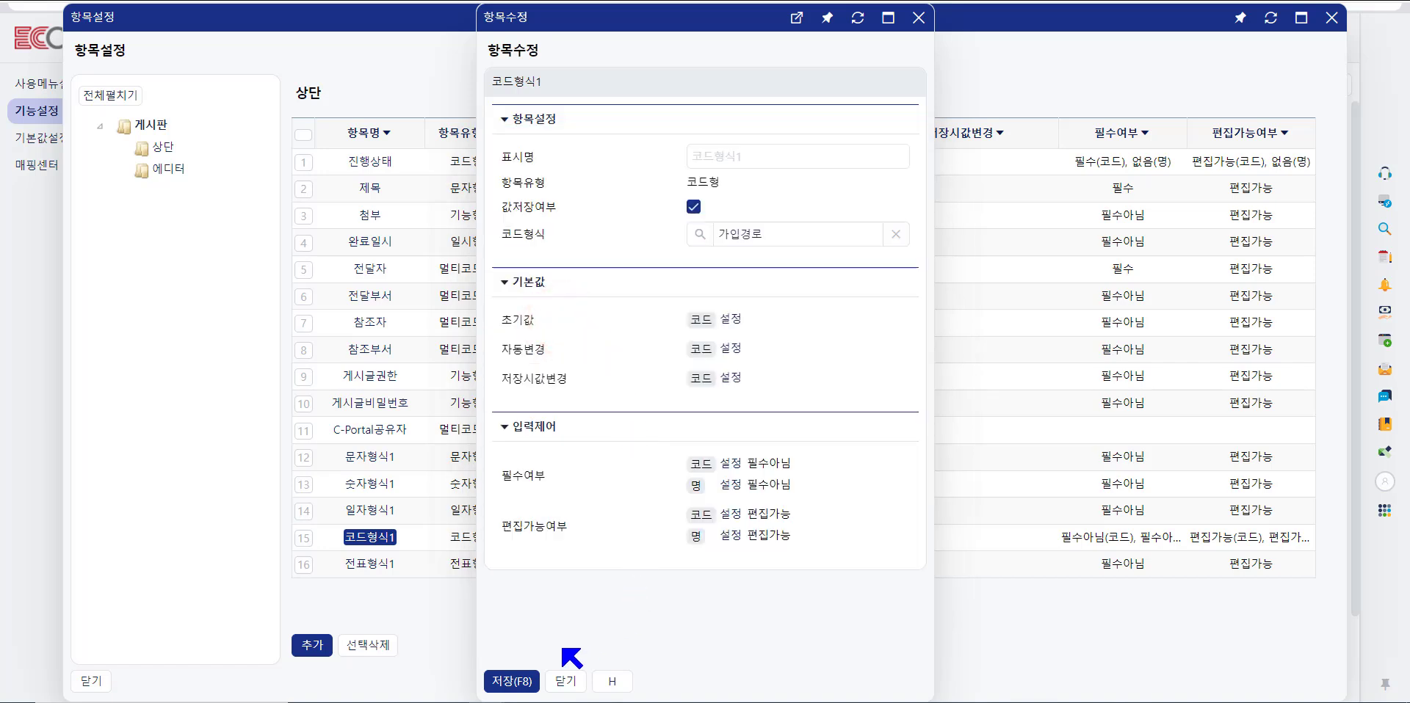
pyautogui.click(506, 681)
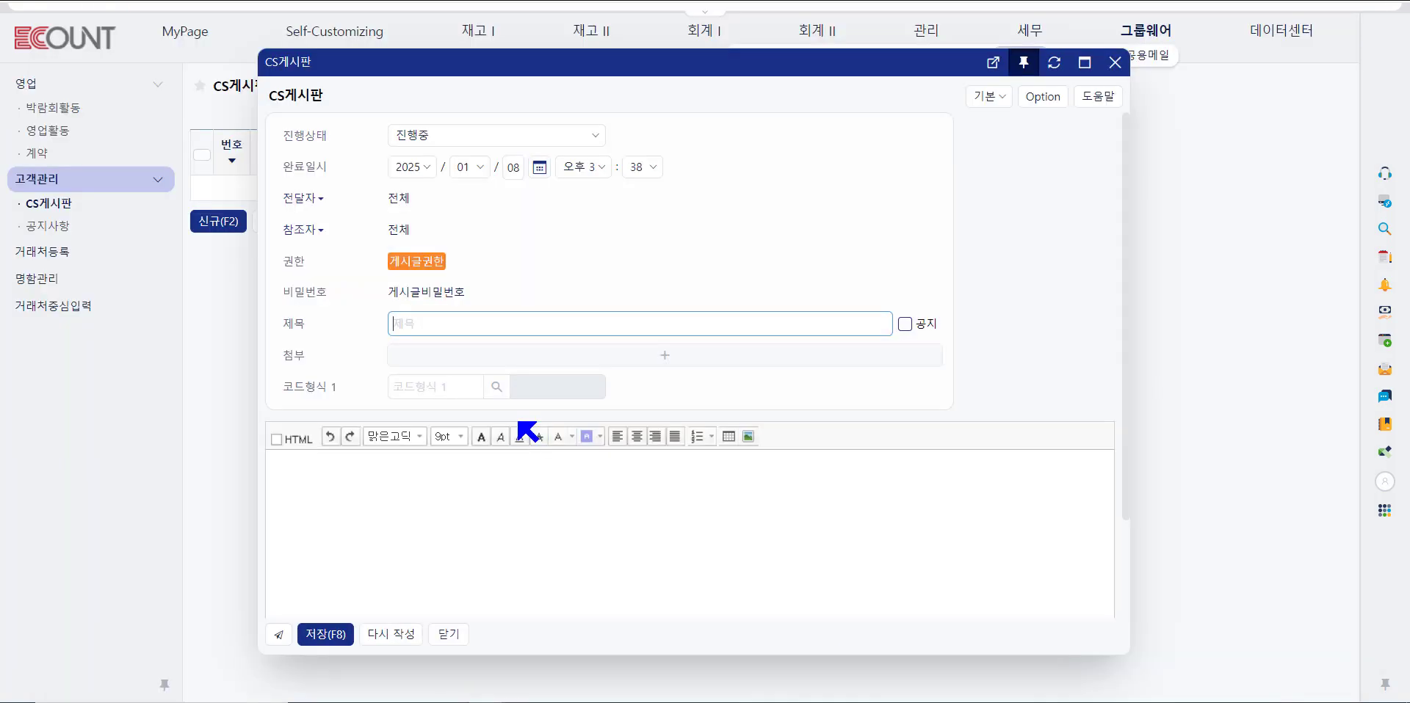
pyautogui.click(497, 388)
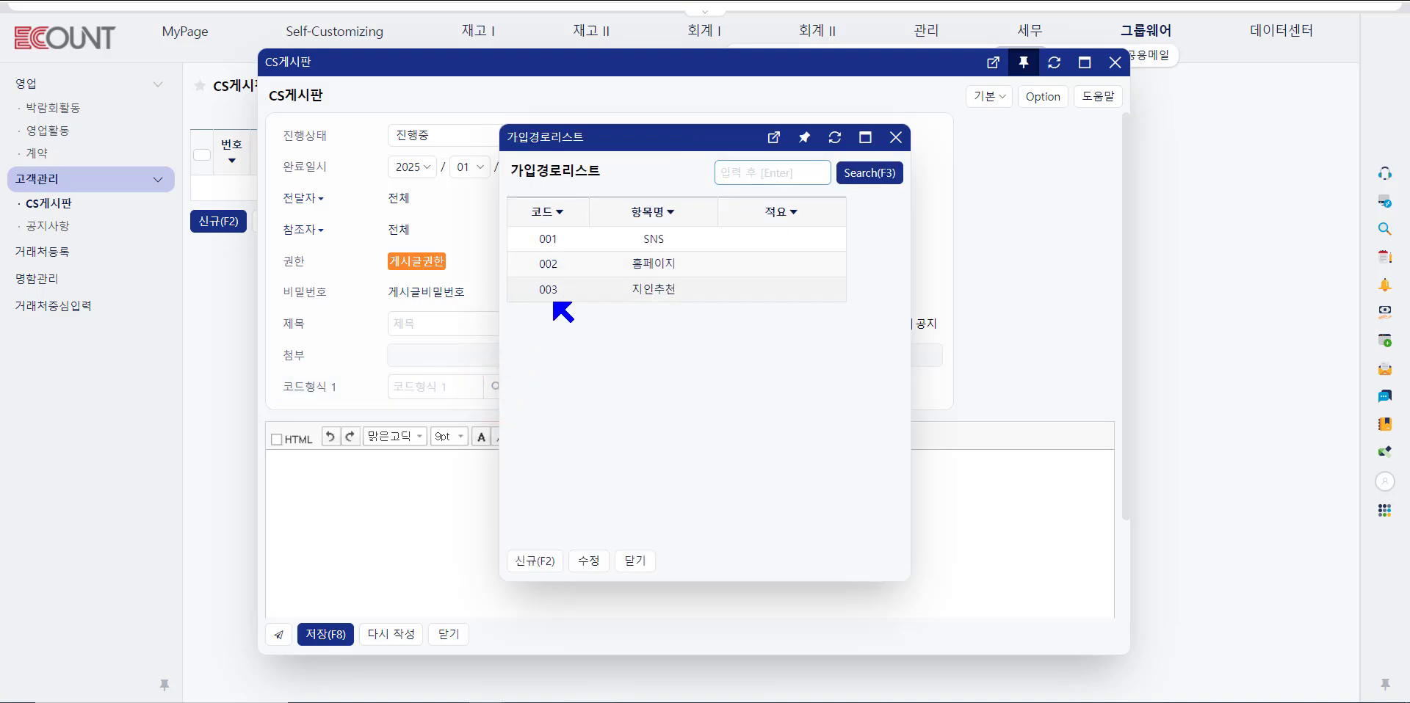
pyautogui.click(660, 240)
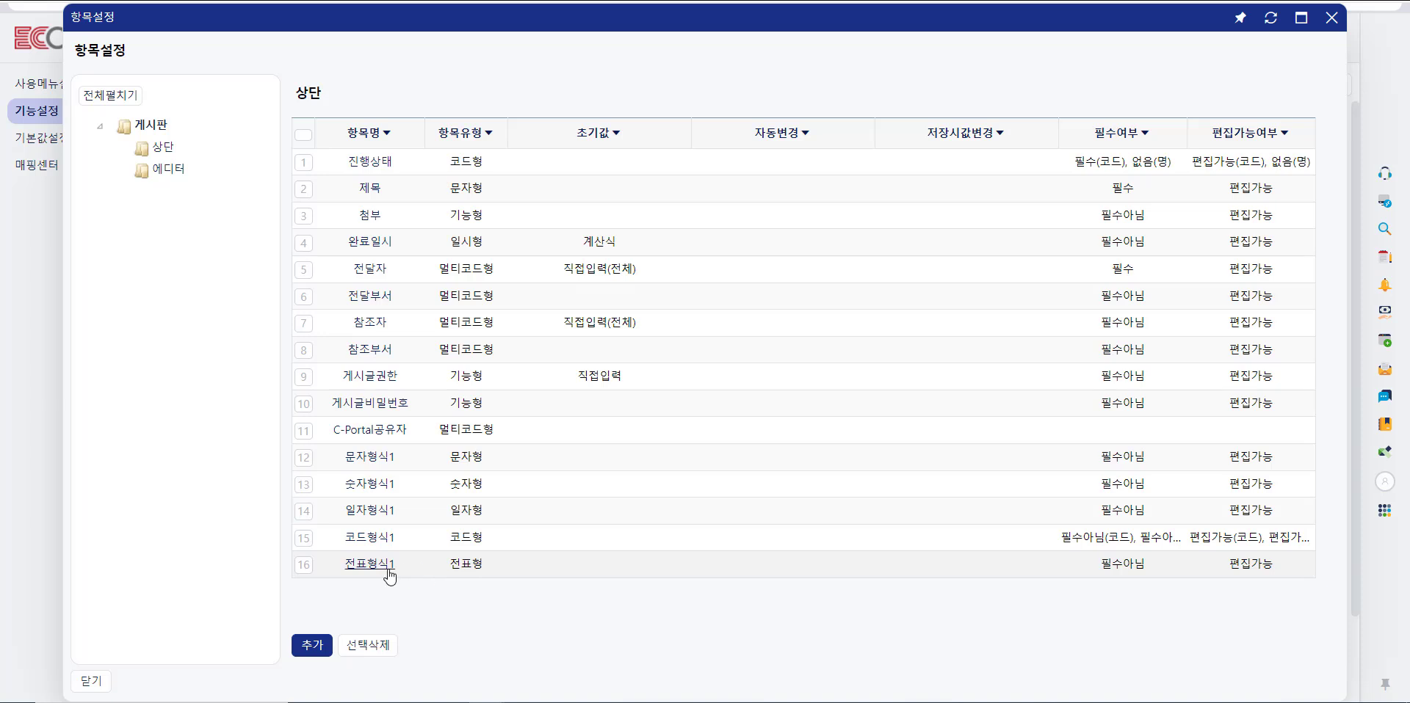
# Set the 전표형식1 item's 전표형식 to 공지사항, save it, and select the 25.01.06 배송지연상품 공지 entry for it in a new post.
pyautogui.doubleClick(381, 568)
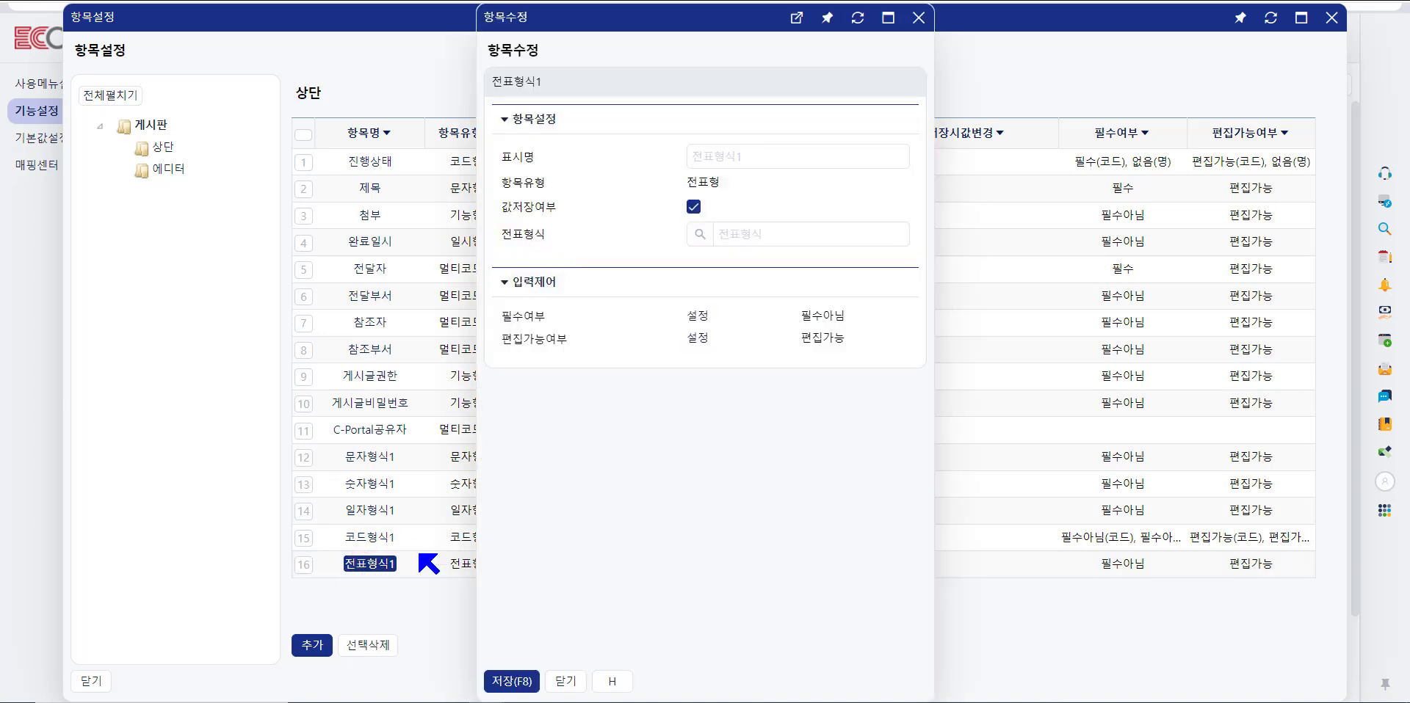
pyautogui.click(693, 235)
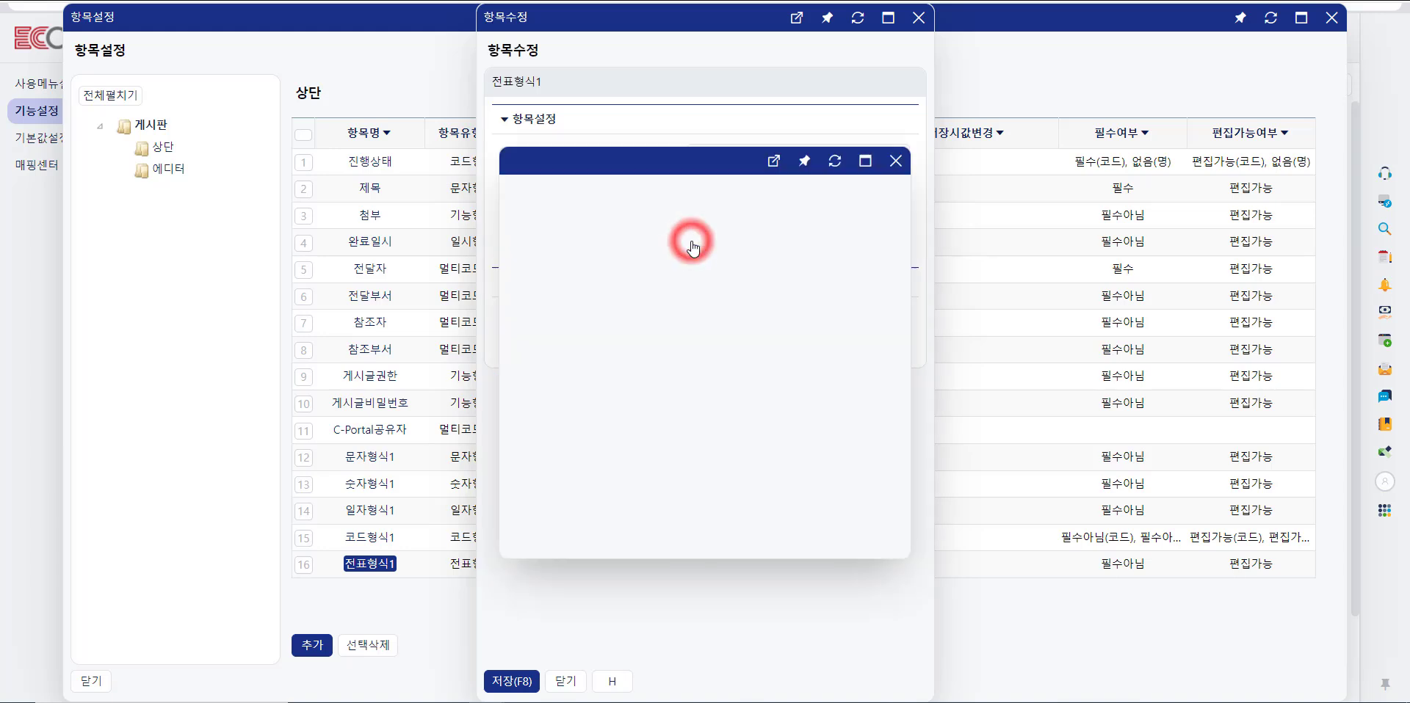
pyautogui.scroll(-8, 616, 440)
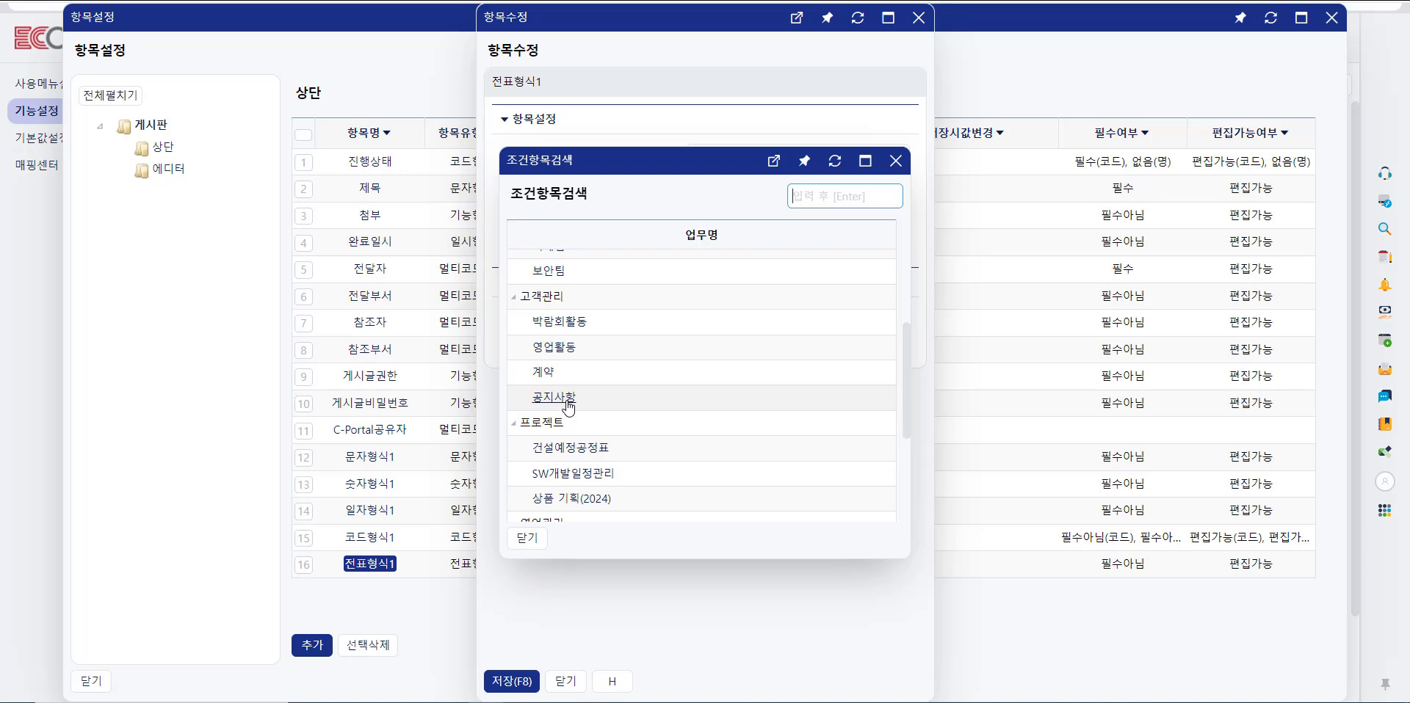
pyautogui.click(567, 400)
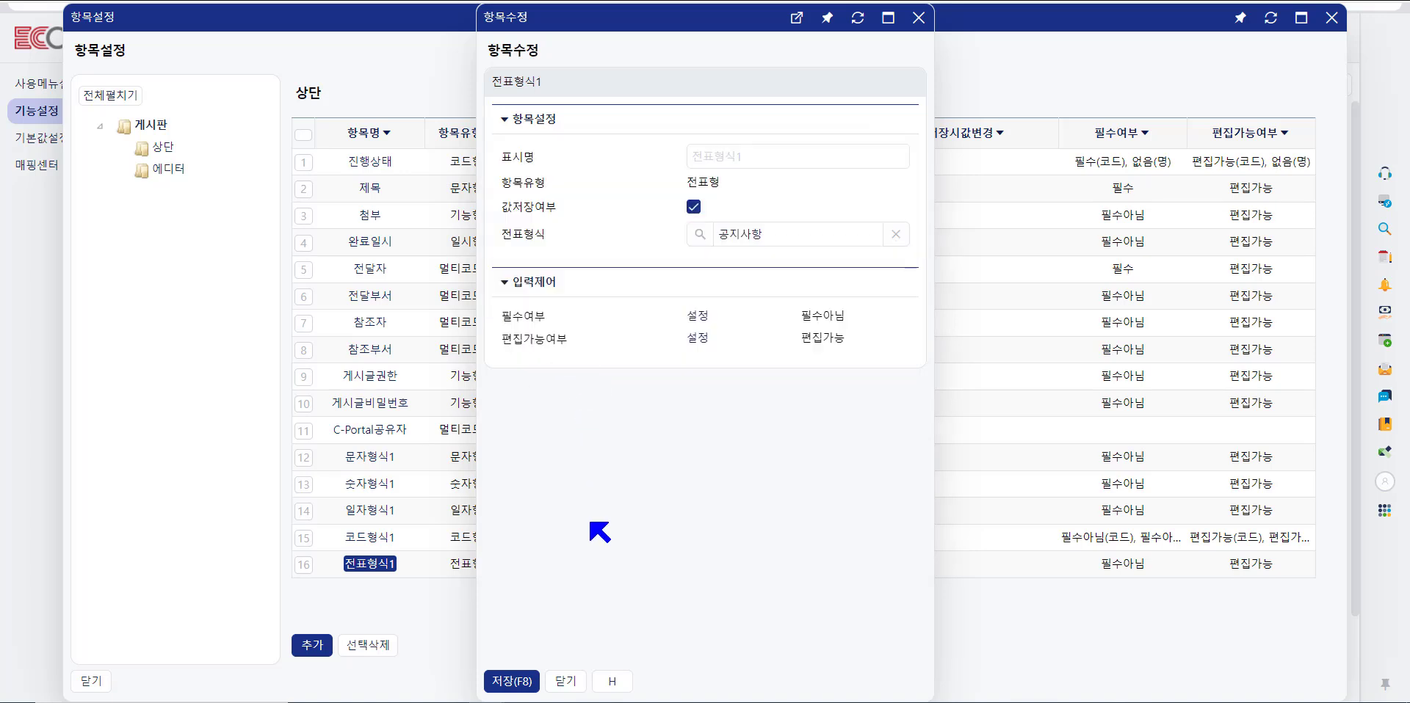
pyautogui.click(511, 682)
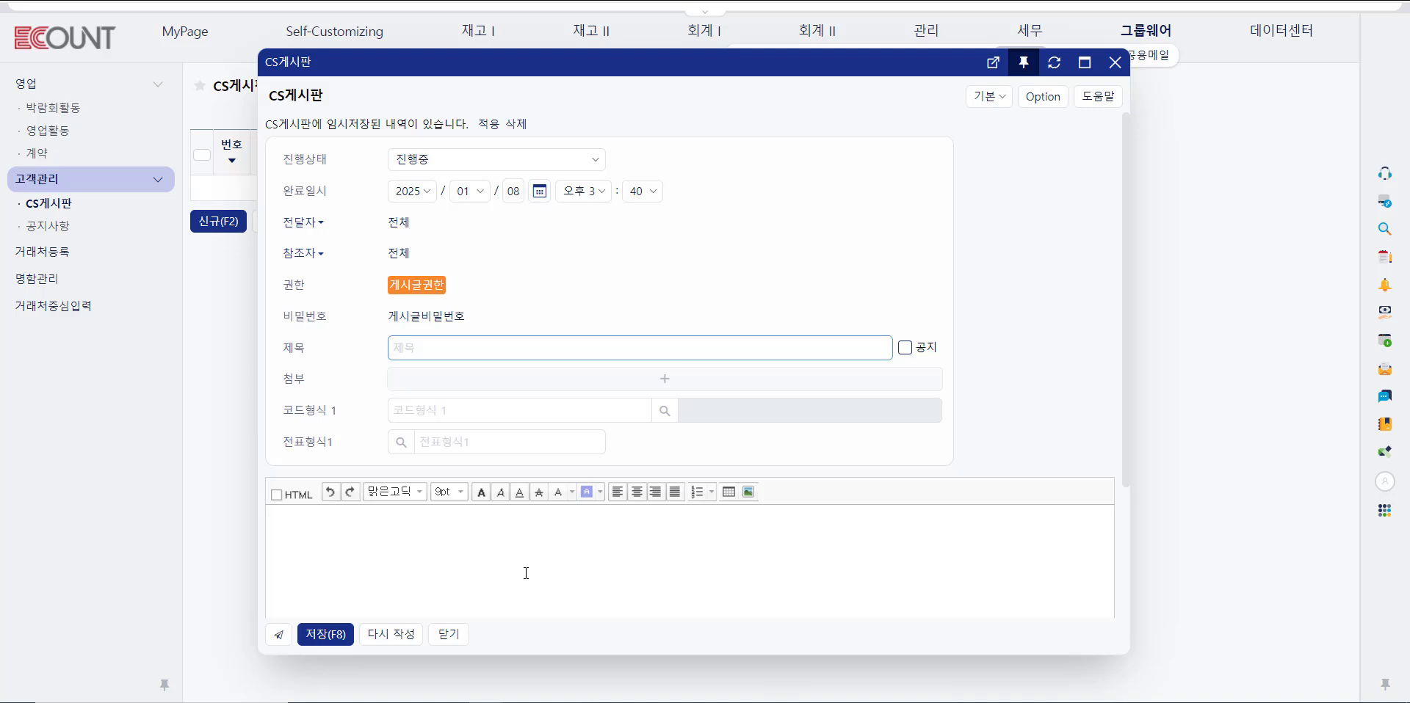
pyautogui.click(400, 442)
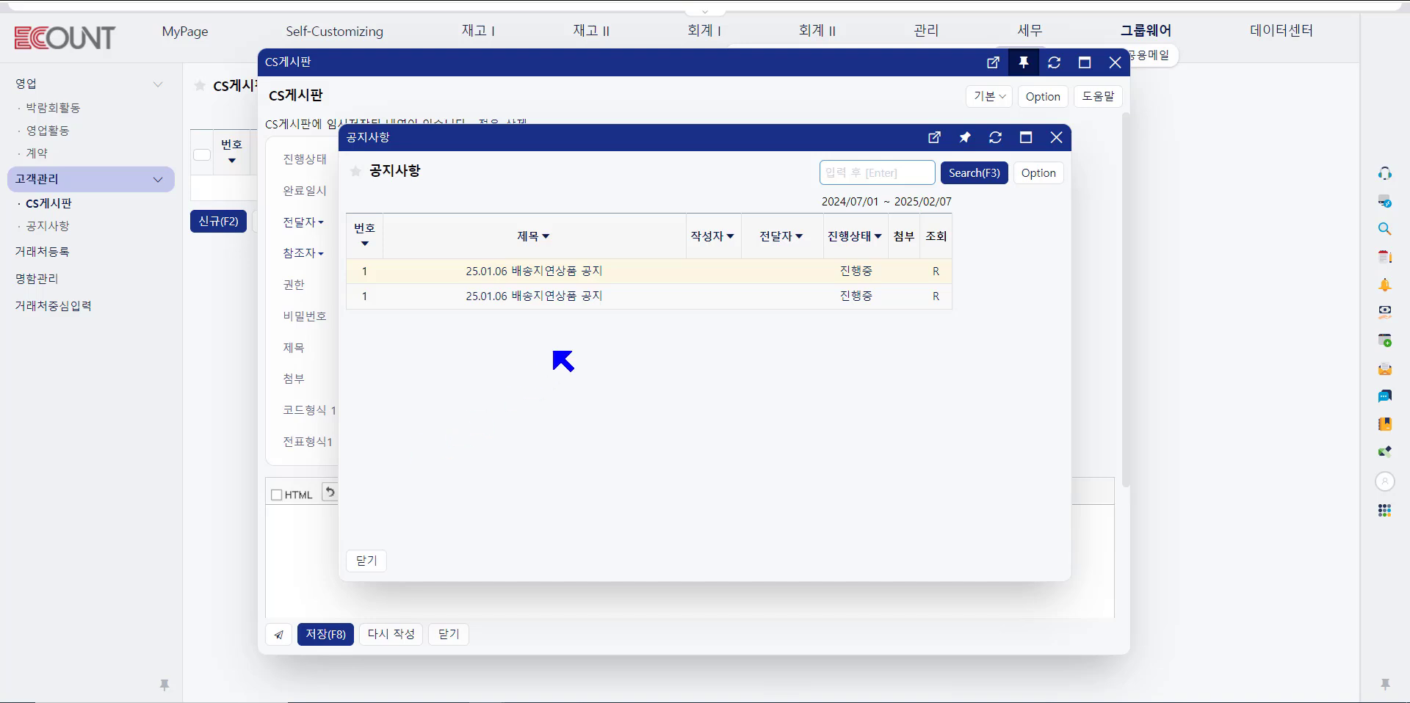
pyautogui.click(565, 307)
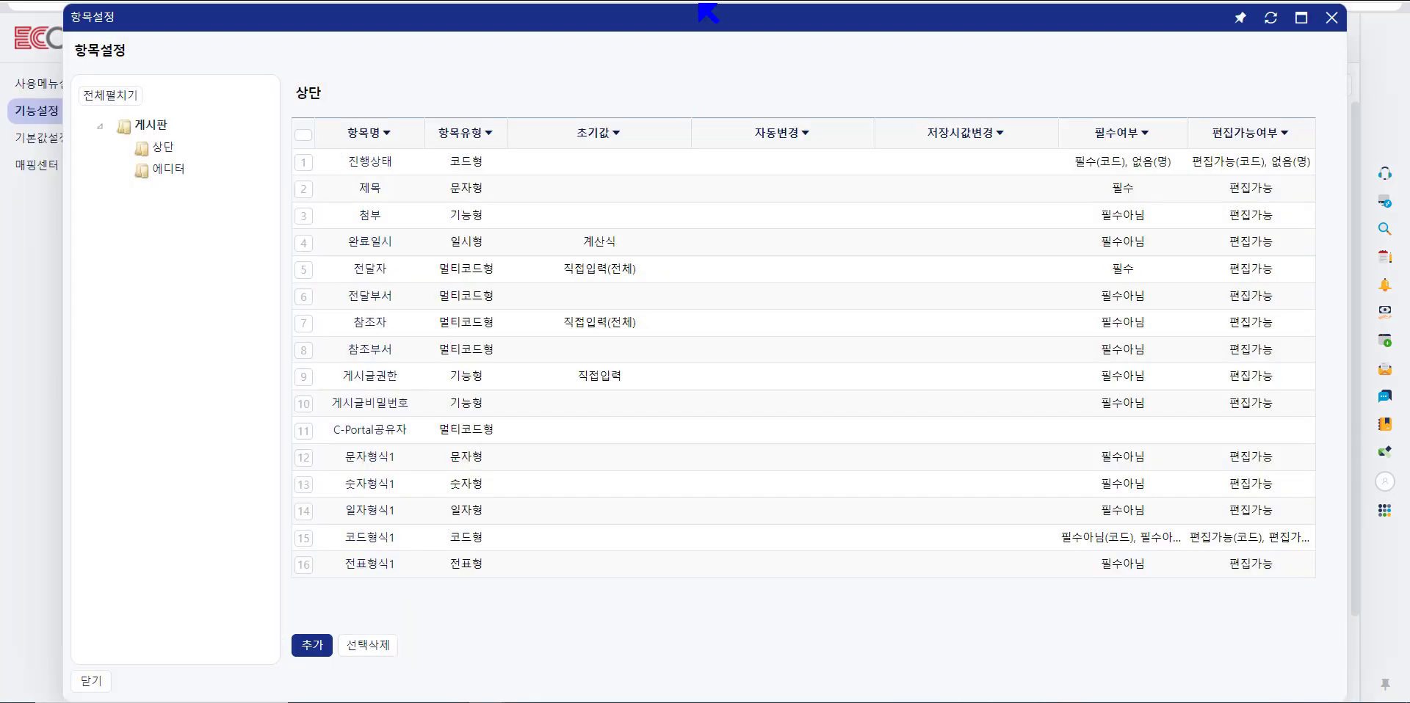
# Set the display name (표시명) of the 문자형식1 item to 담당자.
pyautogui.click(383, 459)
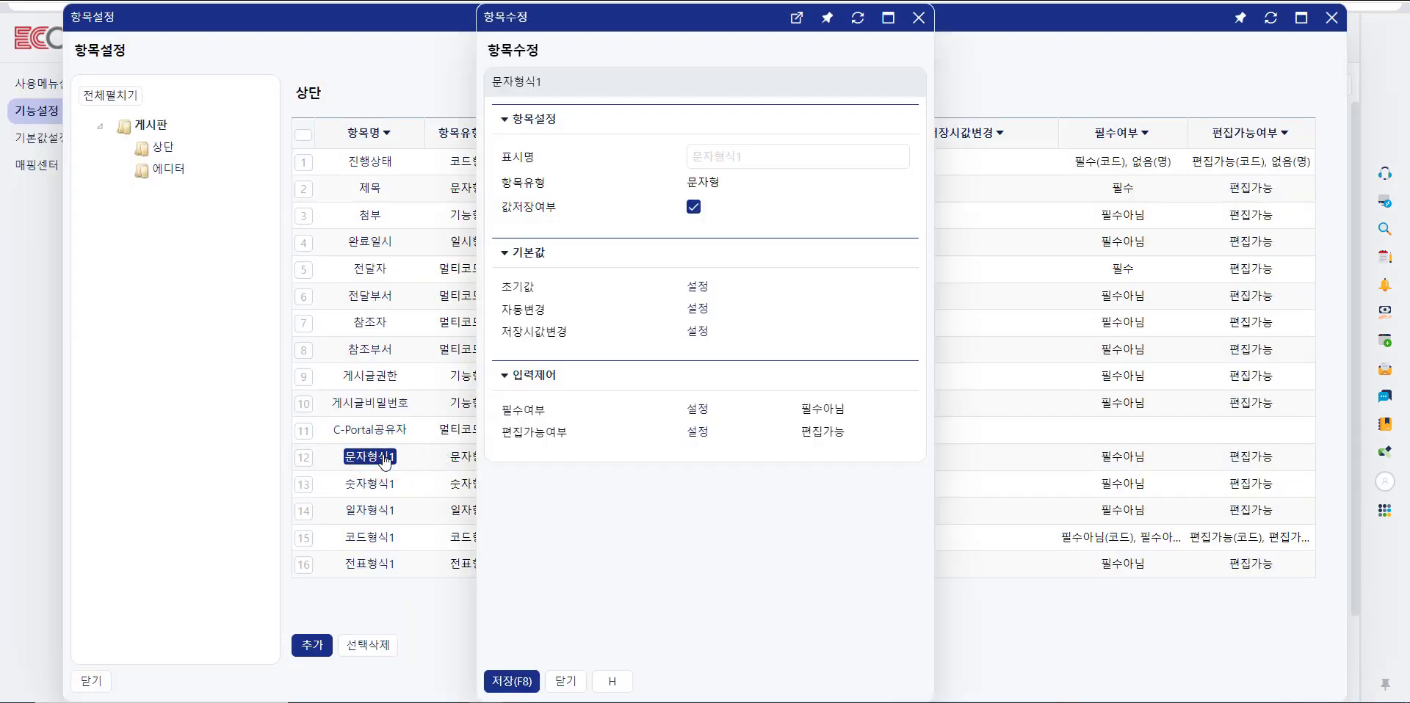
pyautogui.click(753, 160)
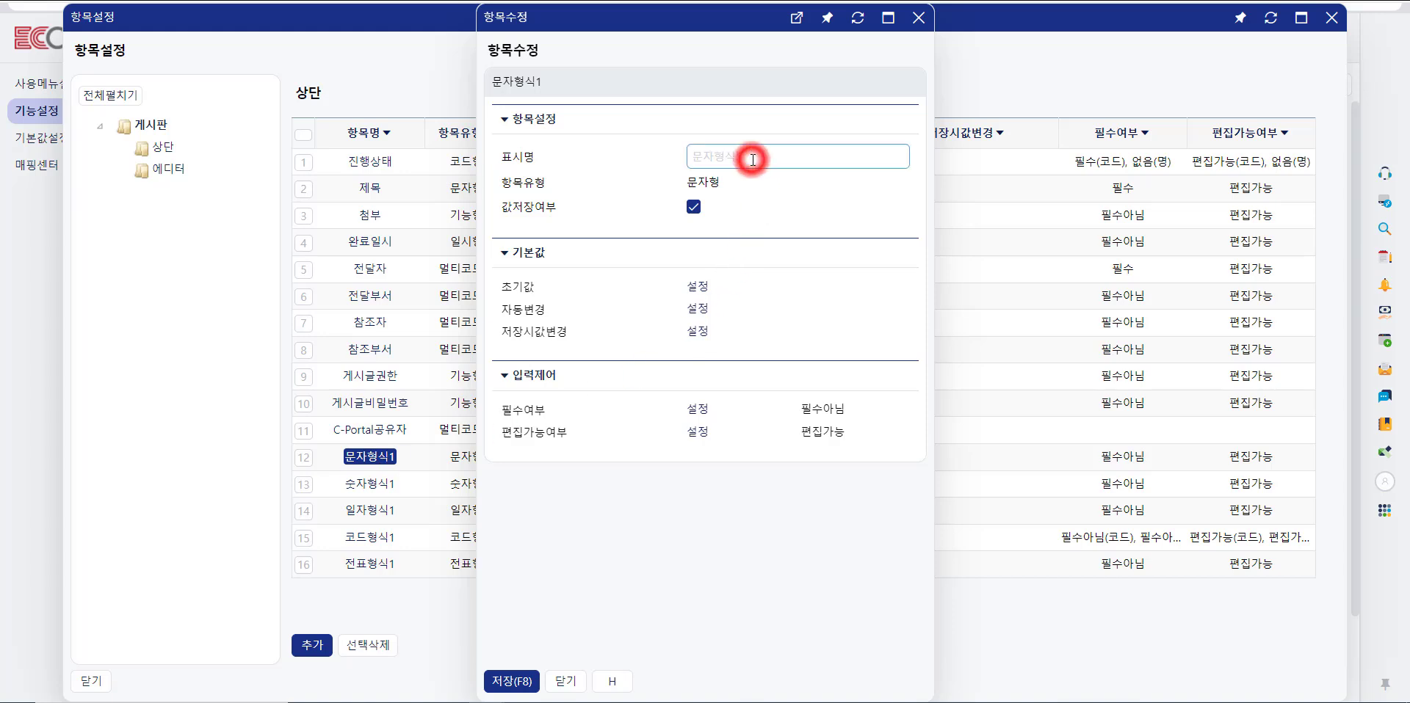
pyautogui.write('담당자')
# Set the 담당자 item's initial value to 직접입력 with the manager's name, save the item, and open a new CS게시판 post.
pyautogui.click(697, 287)
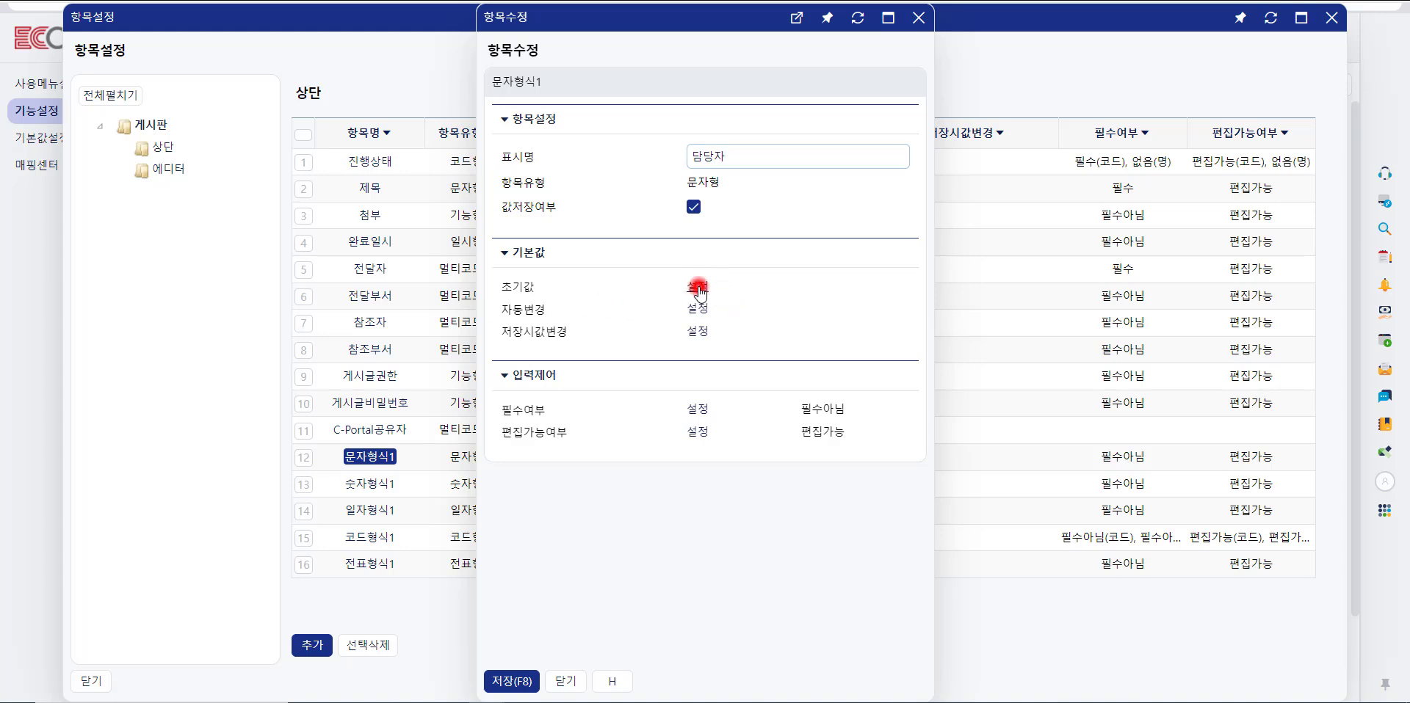
pyautogui.click(553, 516)
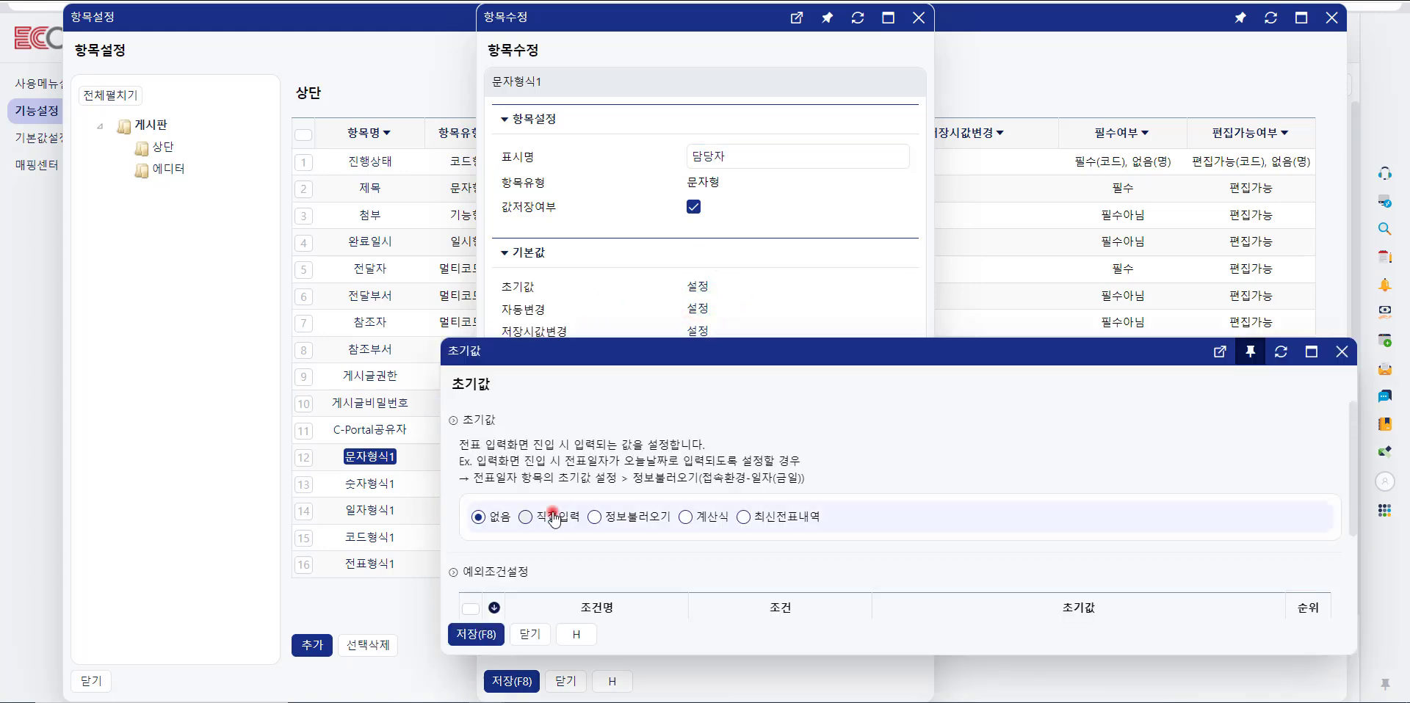
pyautogui.click(543, 539)
pyautogui.write('홍길동')
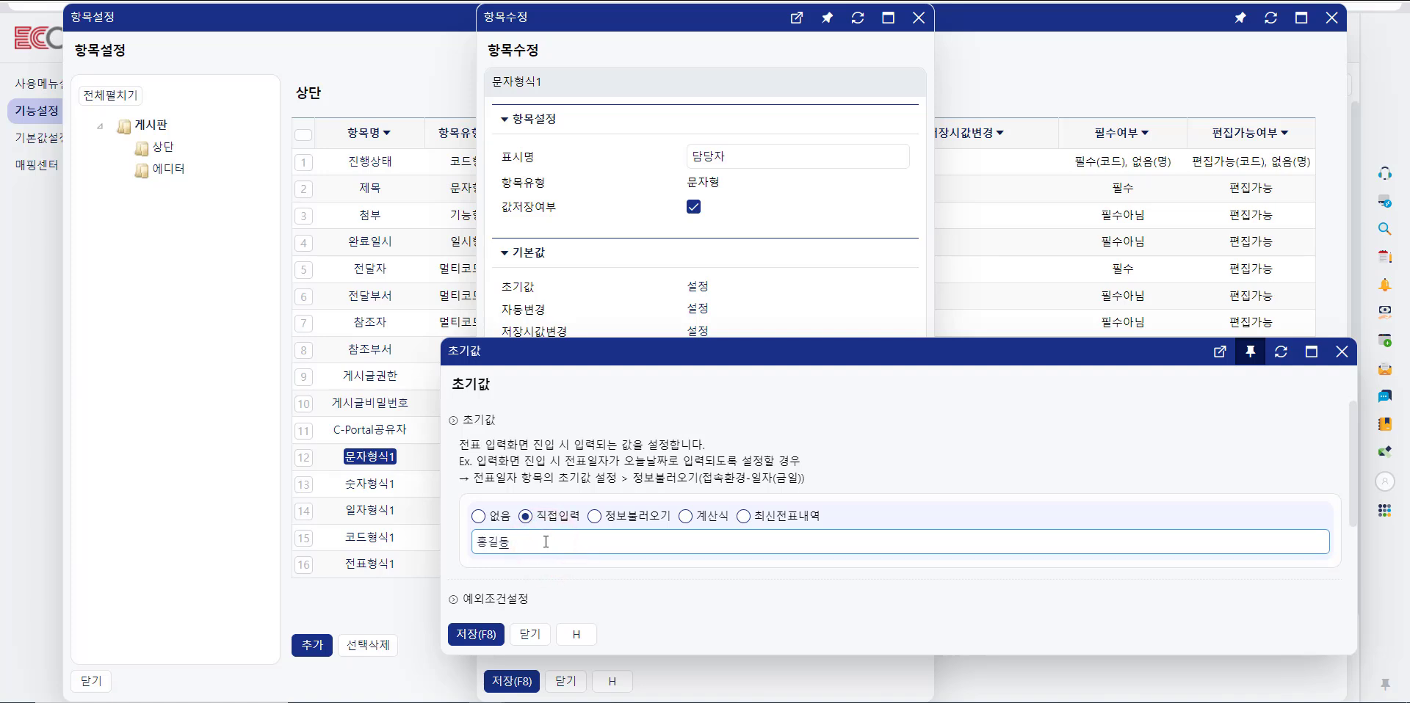
pyautogui.click(476, 633)
pyautogui.click(506, 683)
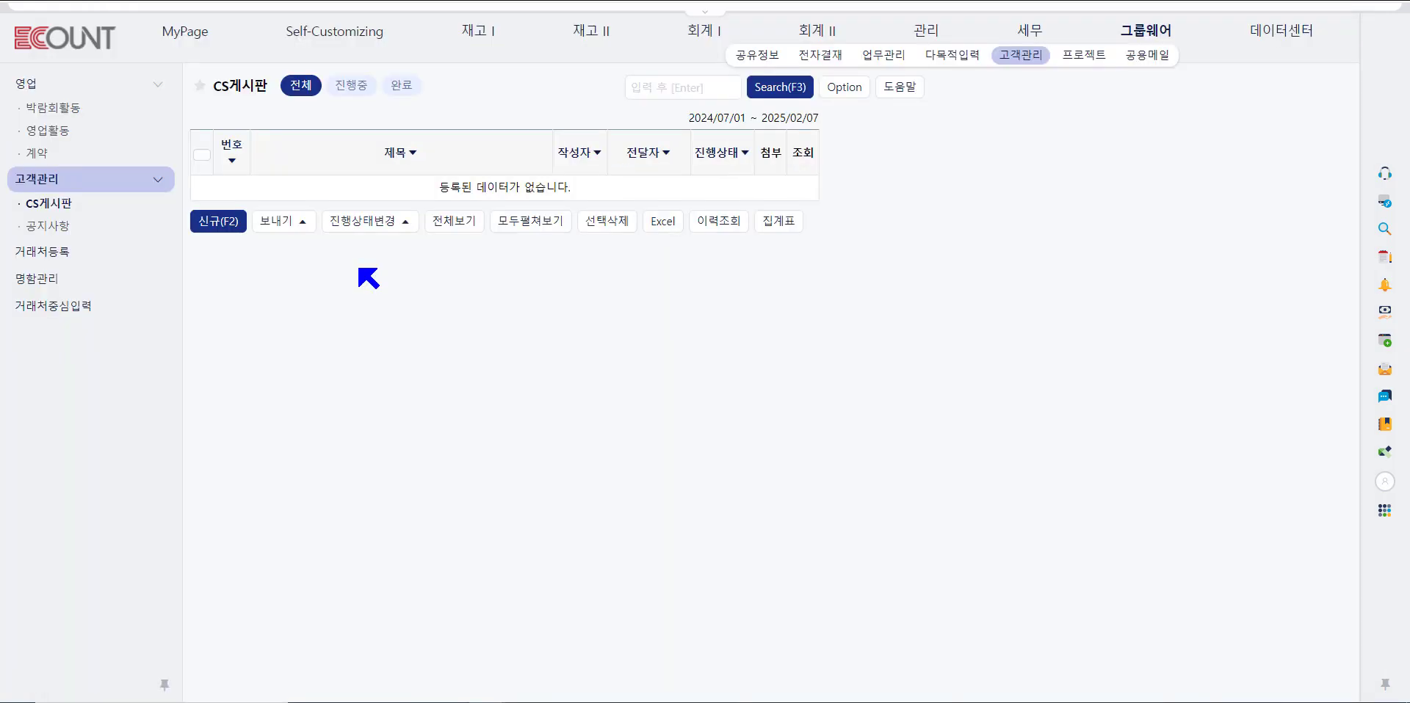
pyautogui.click(232, 231)
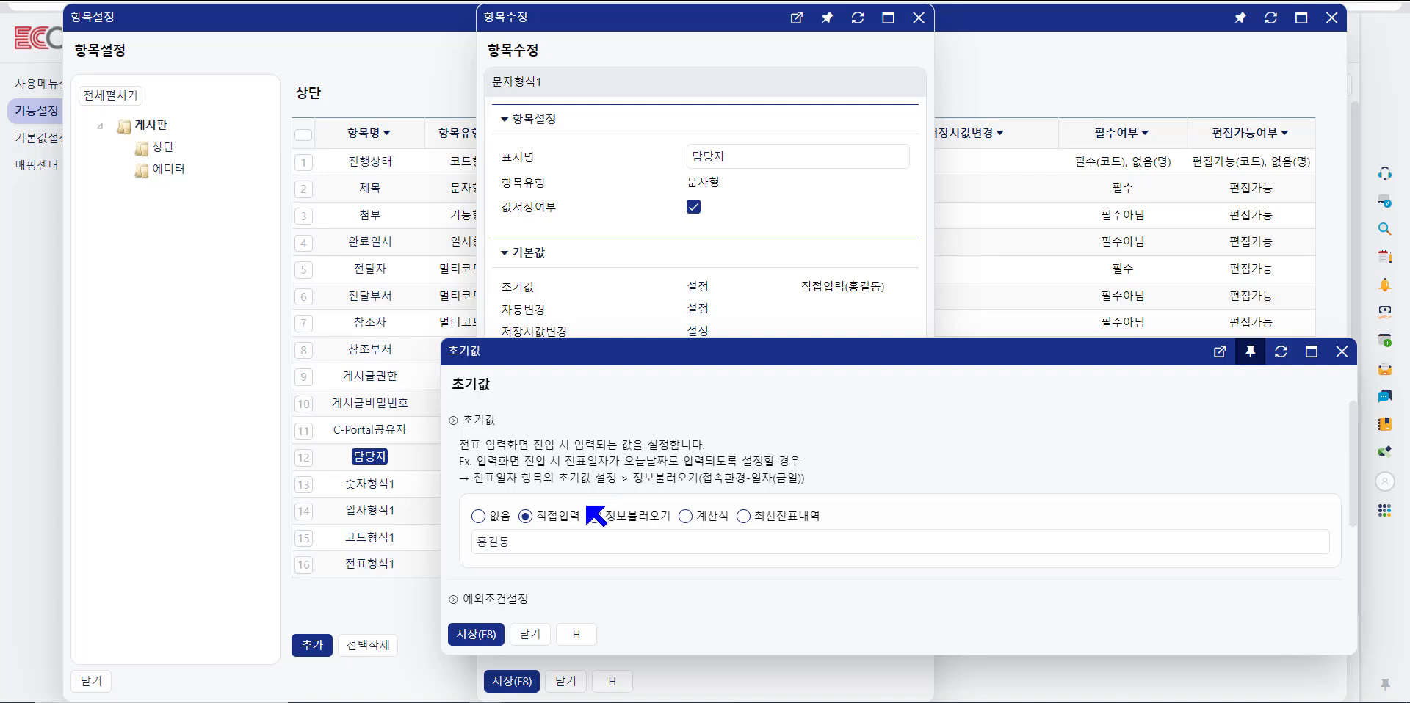
# Reset the 담당자 item's initial value to 없음 and save the item.
pyautogui.click(478, 516)
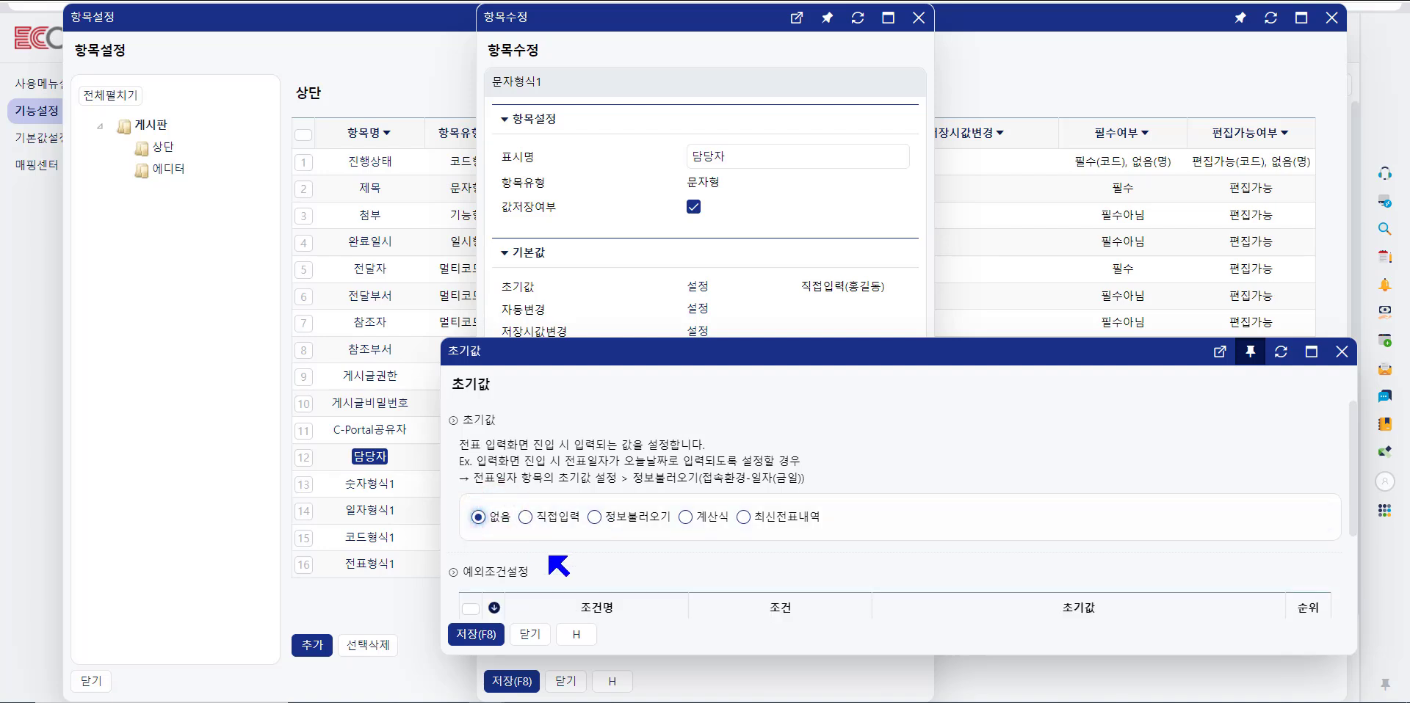
pyautogui.click(478, 632)
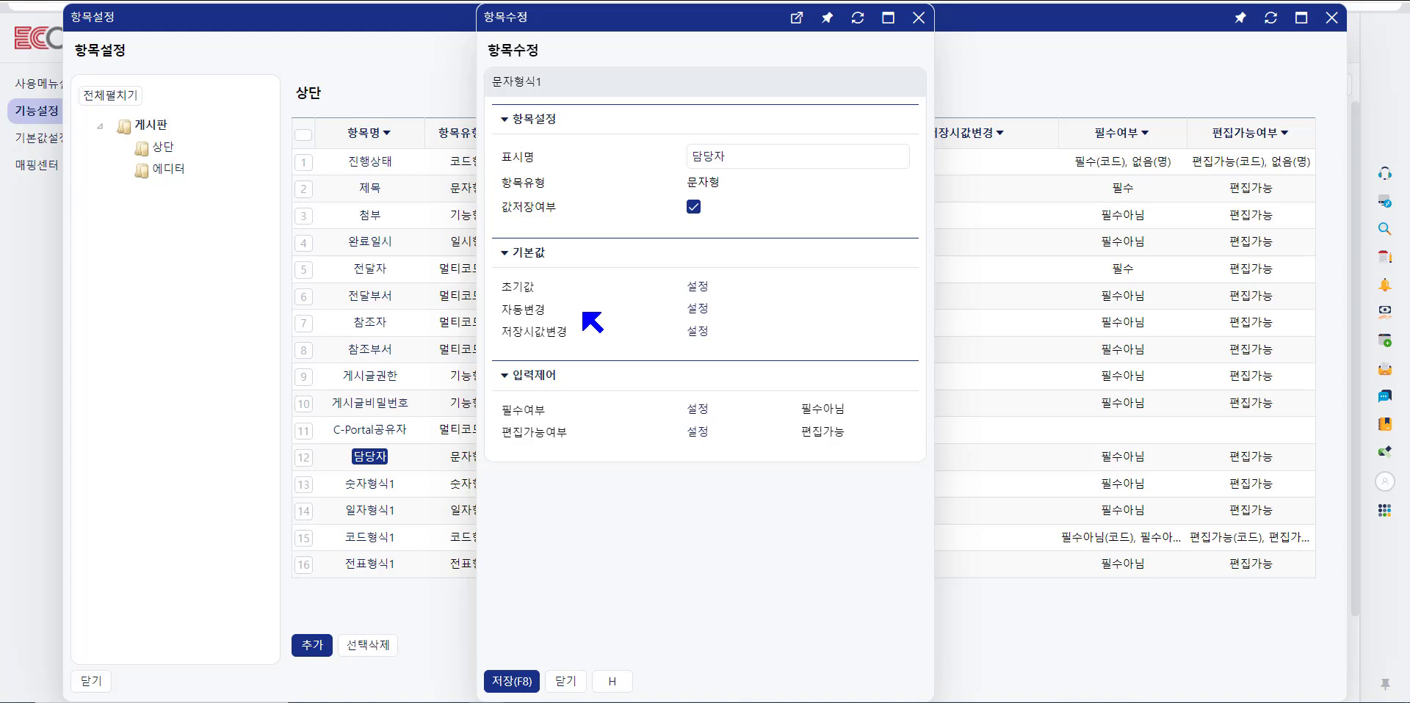
pyautogui.click(523, 683)
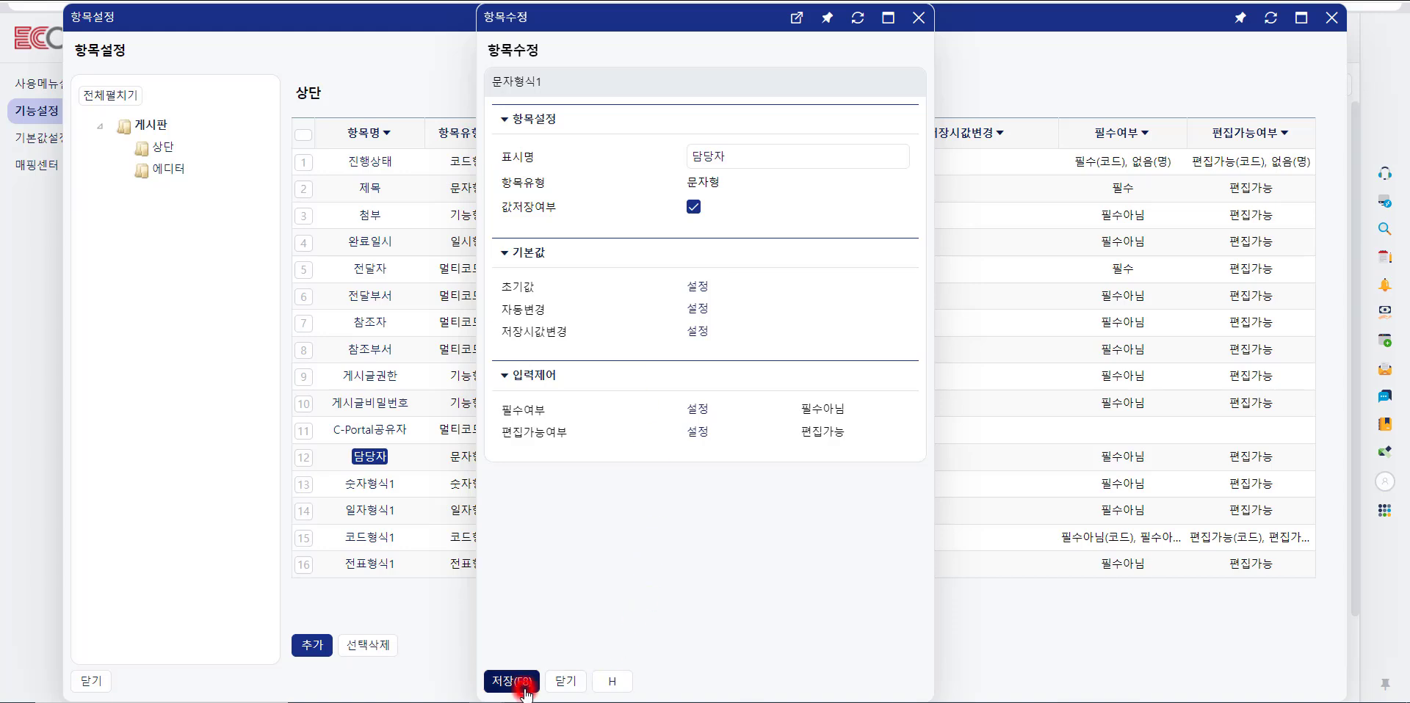
# Add the 거래처 item to the board's 상단 section.
pyautogui.click(312, 646)
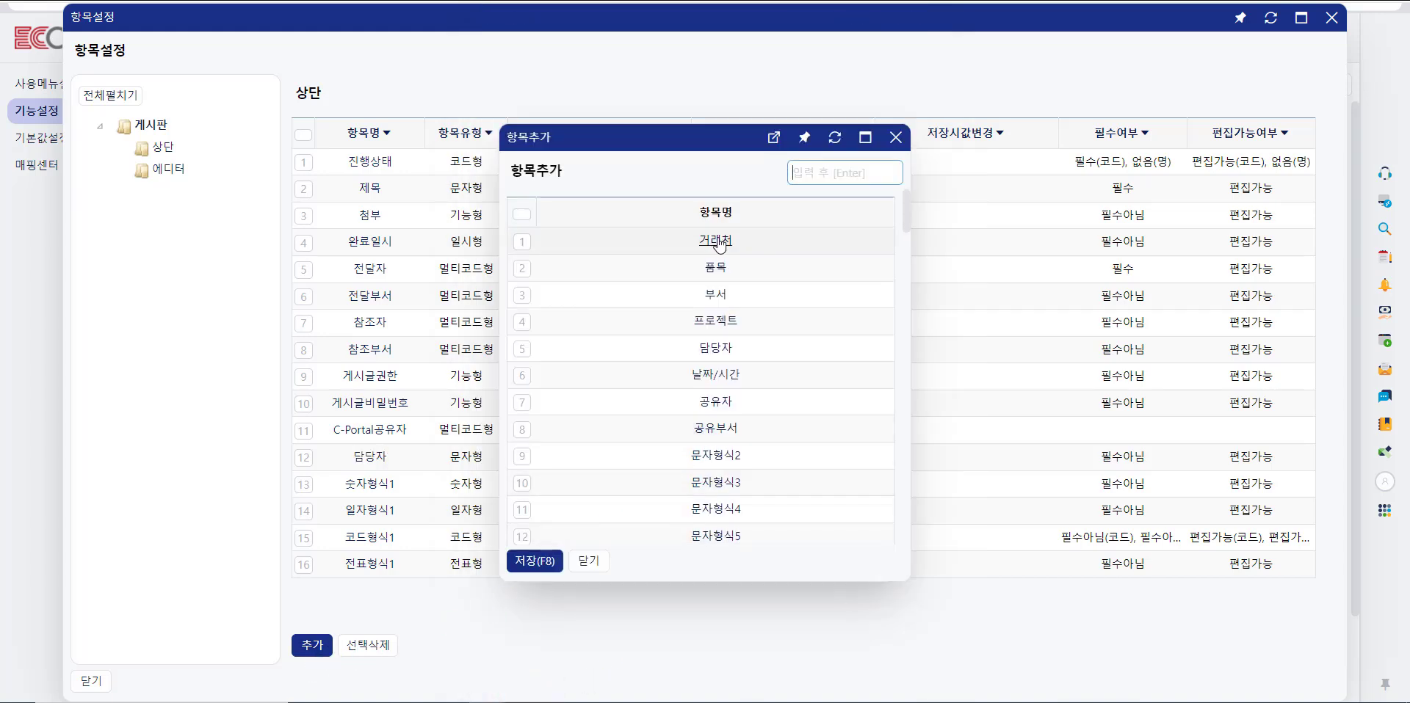
pyautogui.click(719, 242)
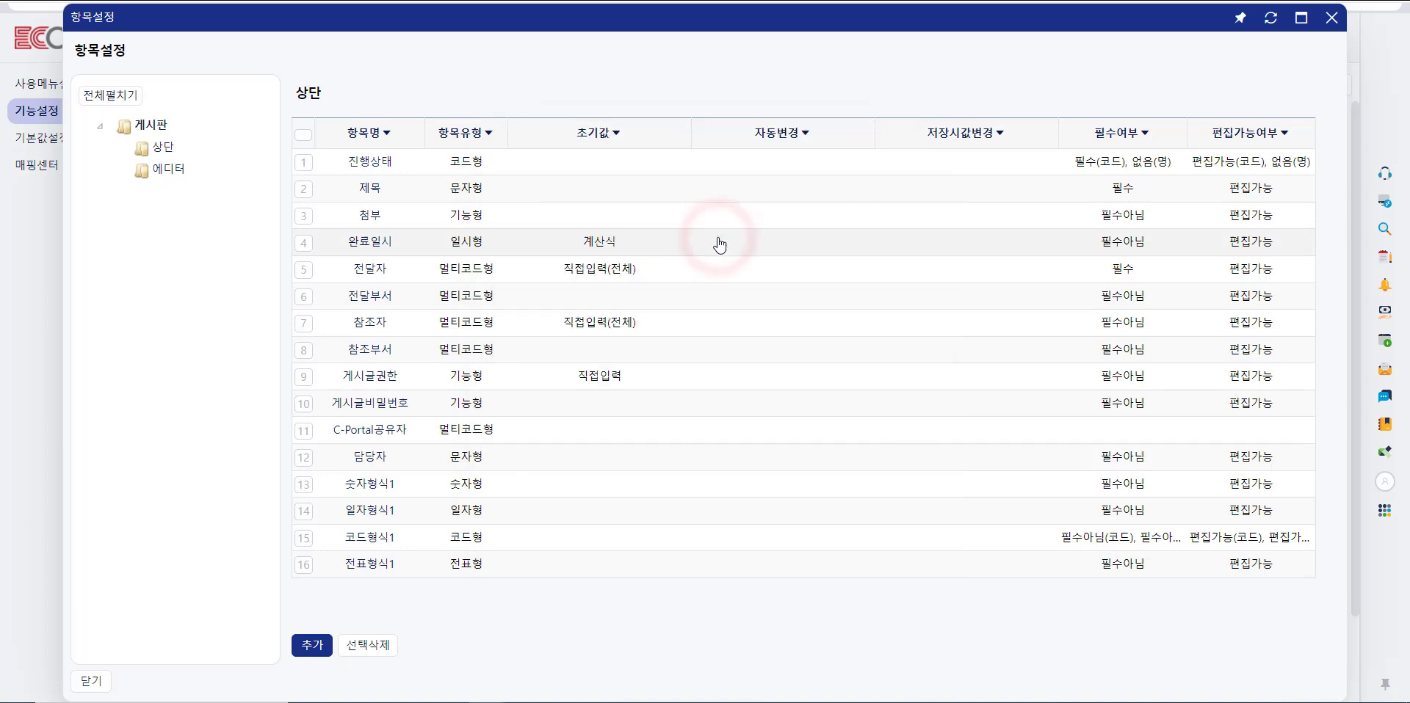
# Set the 담당자 item's 자동변경 to 정보불러오기 with 담당자명 from 거래처, and save the item.
pyautogui.click(370, 456)
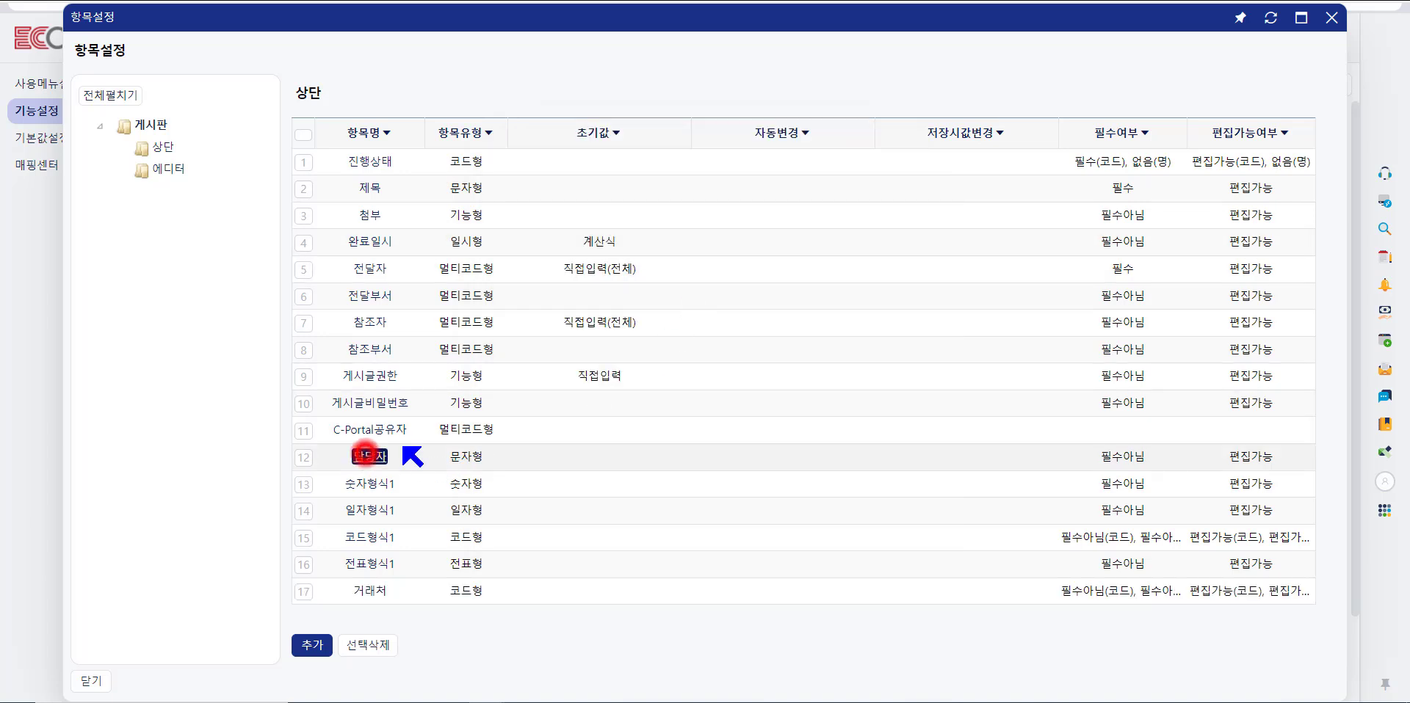
pyautogui.click(701, 310)
pyautogui.click(576, 516)
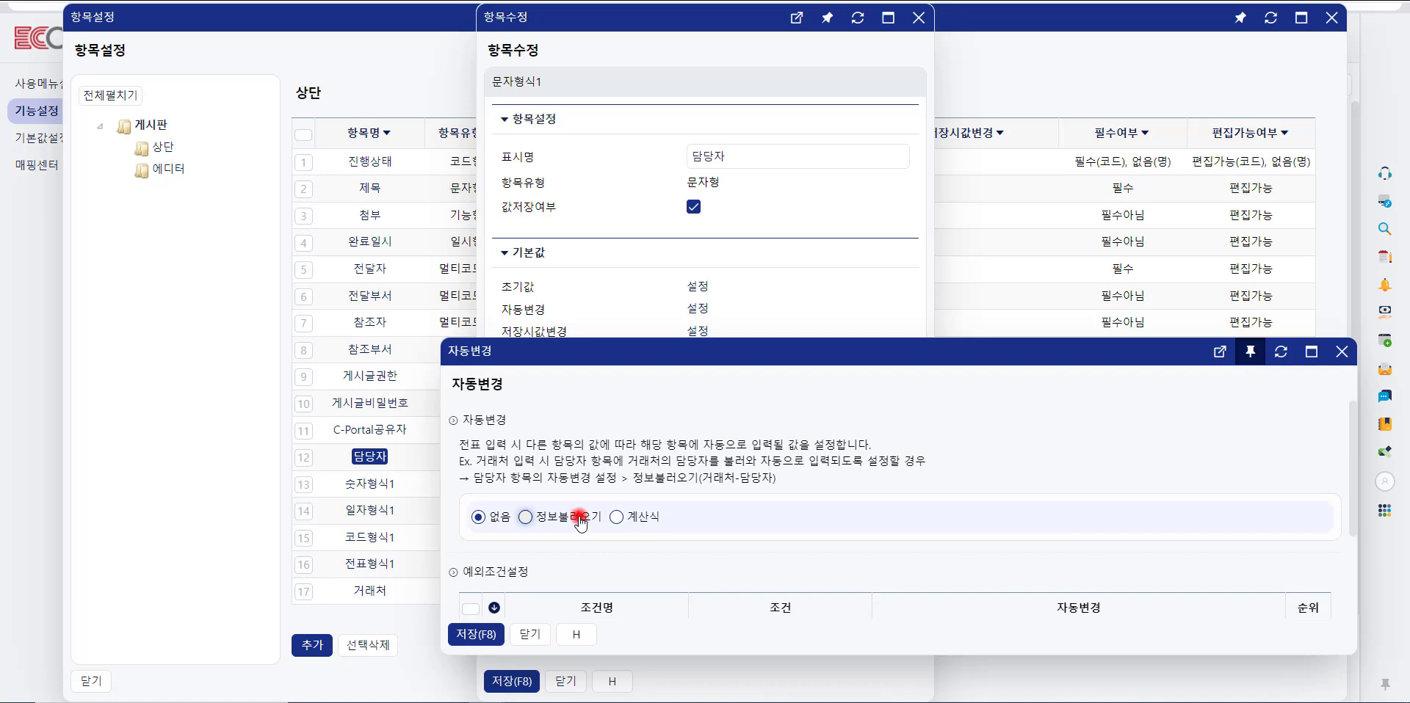
pyautogui.click(486, 542)
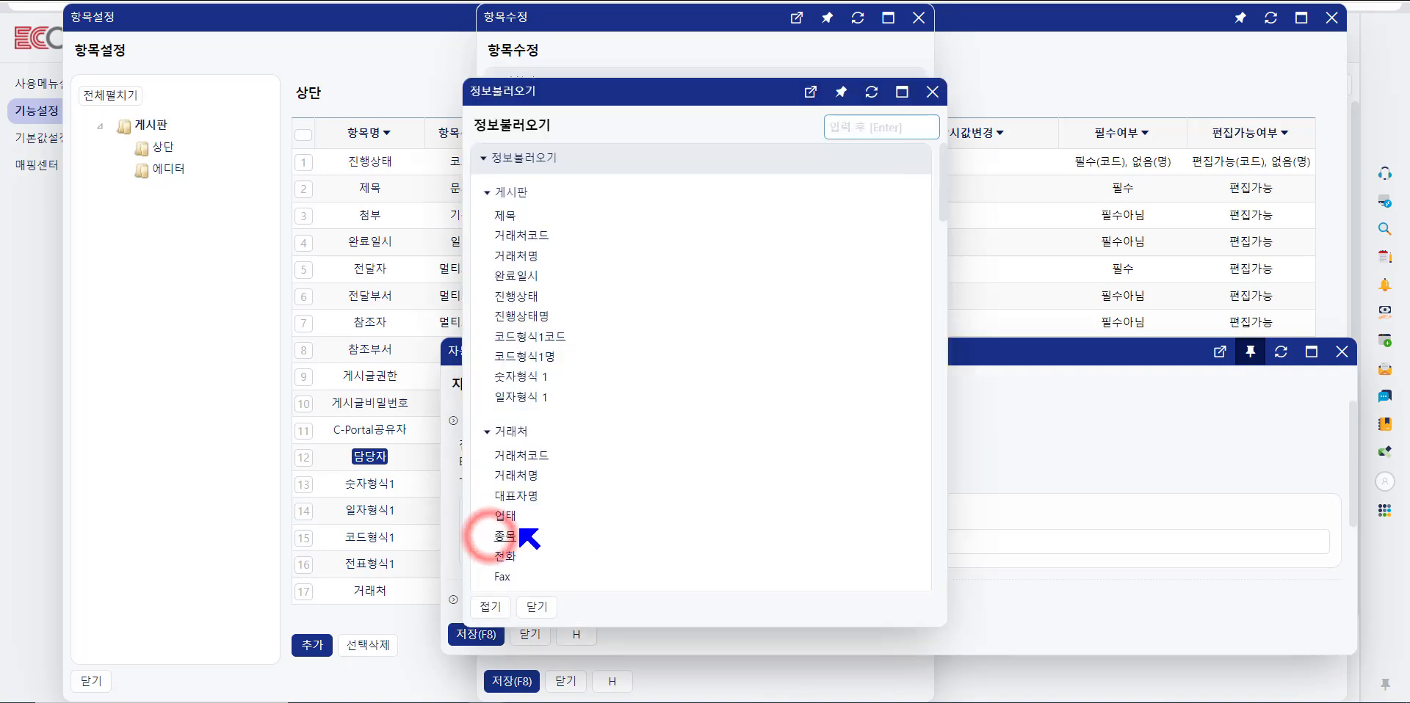
pyautogui.scroll(-5, 590, 447)
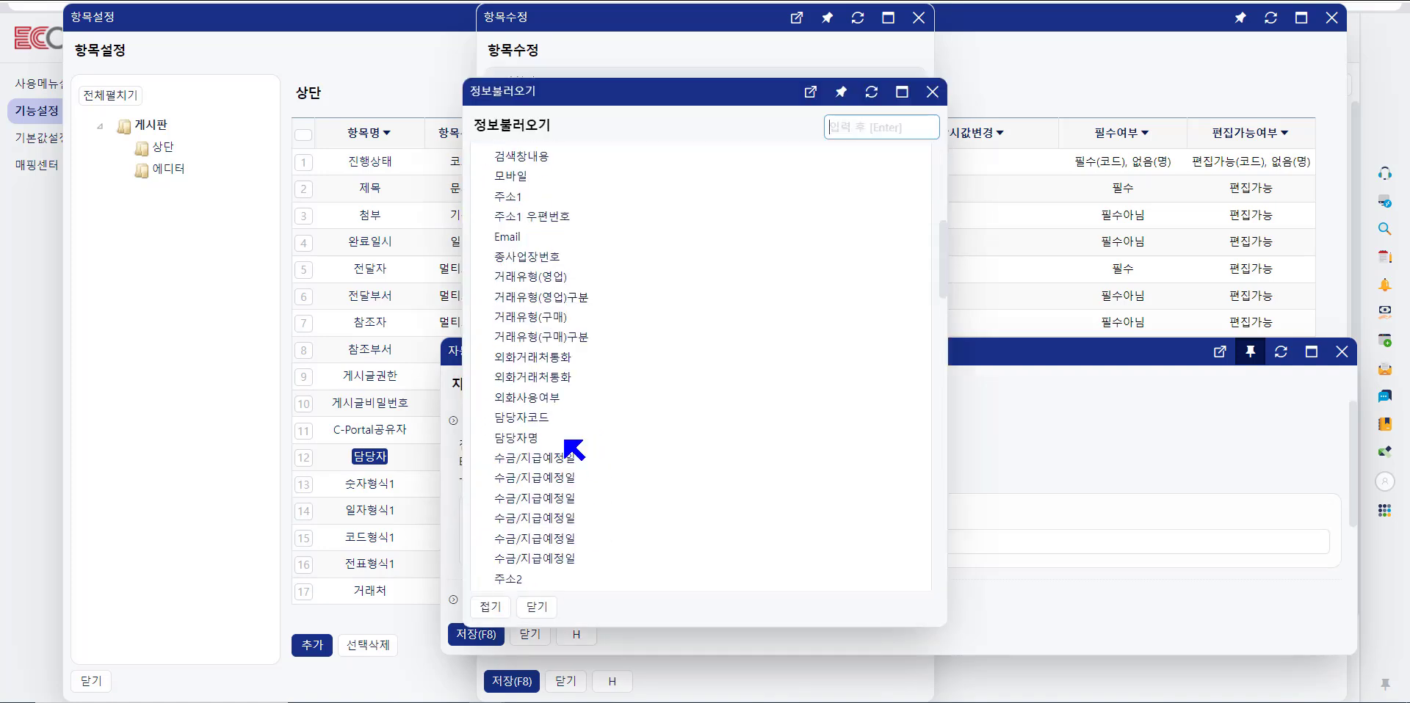
pyautogui.click(526, 440)
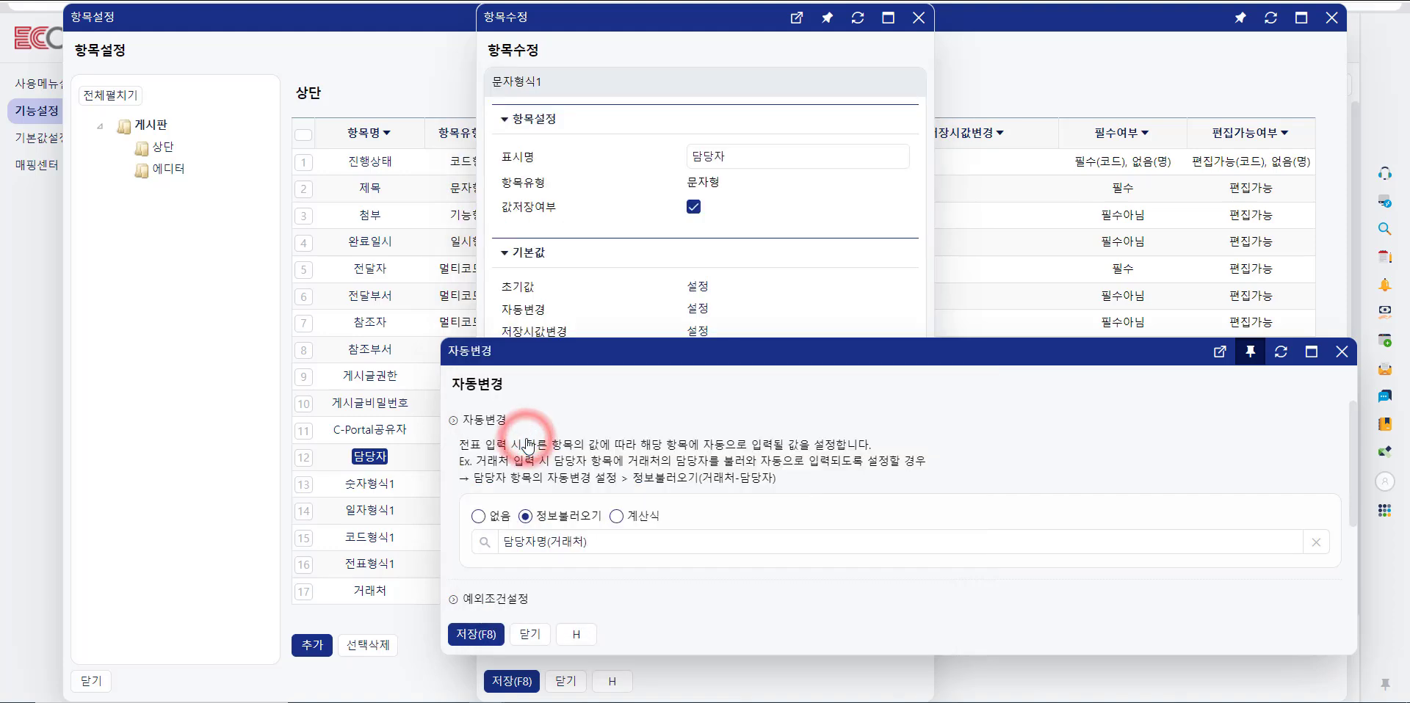
pyautogui.click(477, 638)
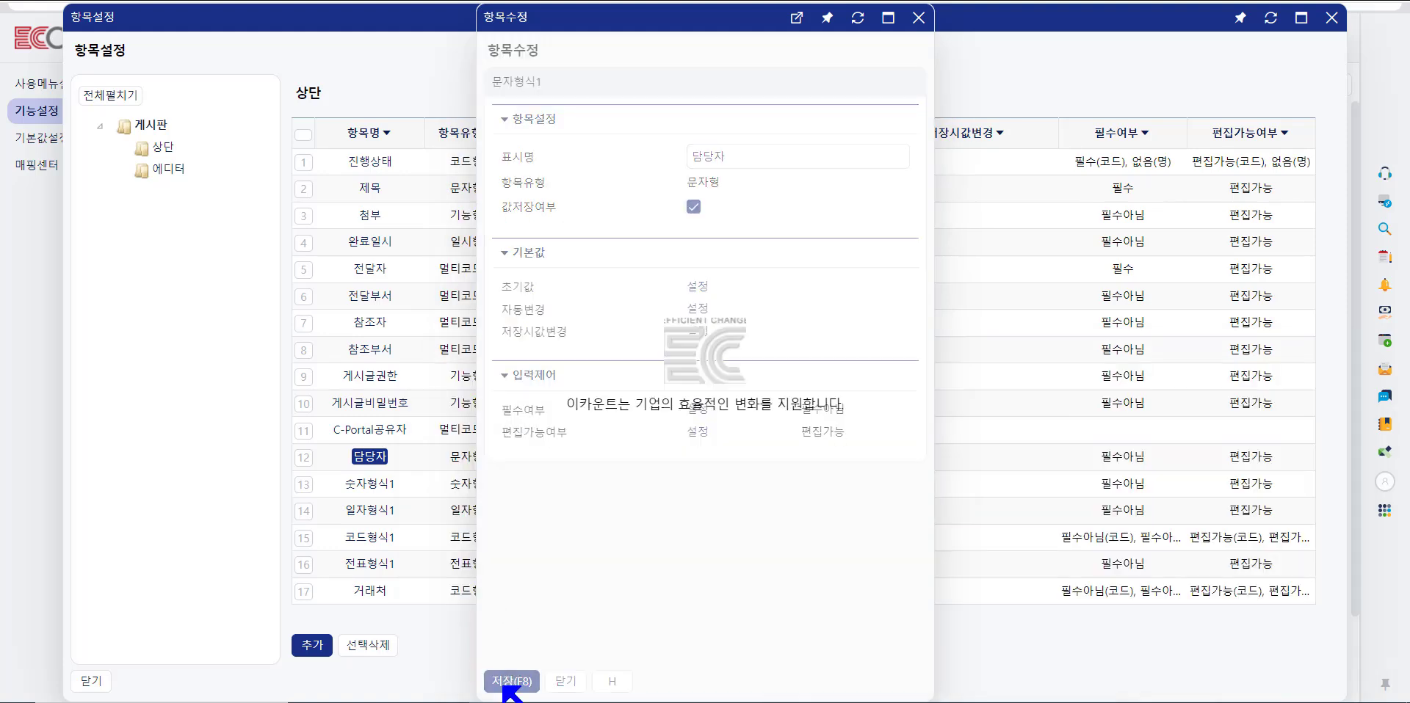
pyautogui.click(503, 684)
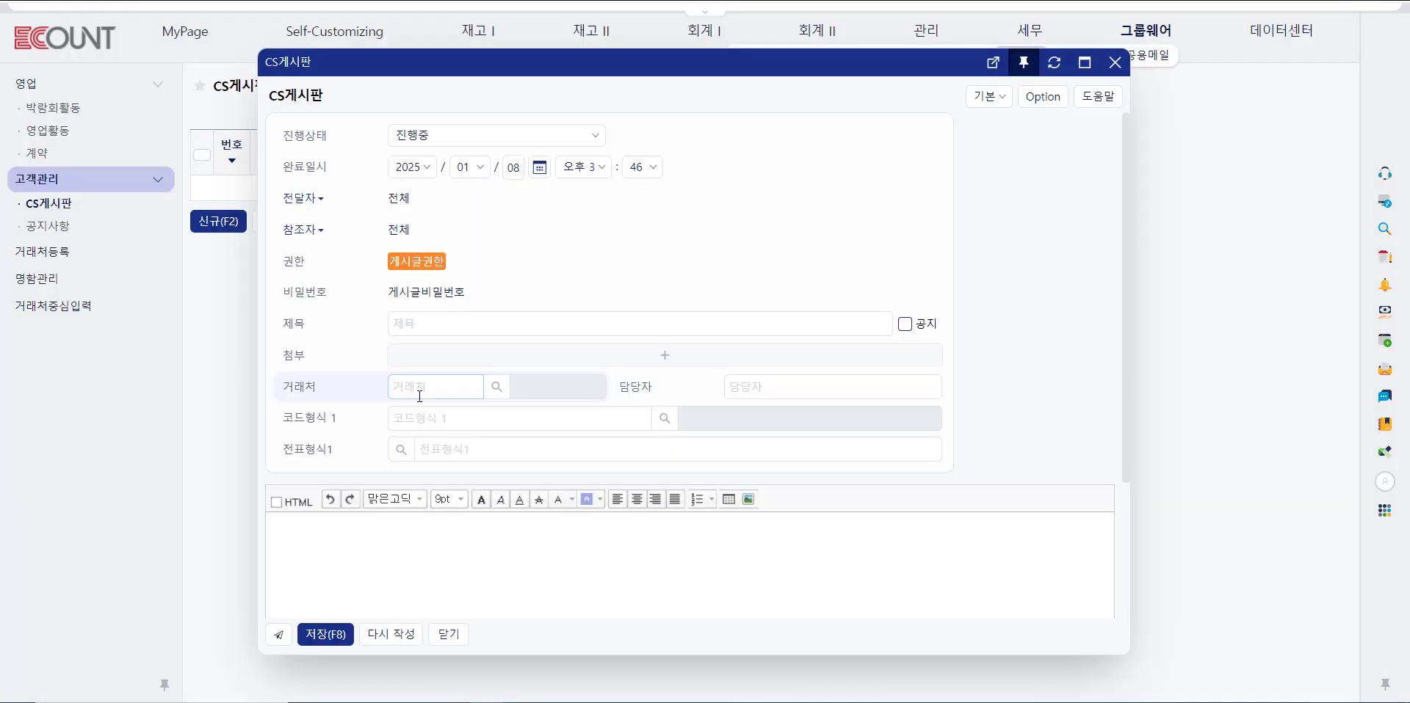
# Look up JOY as the 거래처 in a new CS게시판 post.
pyautogui.click(419, 397)
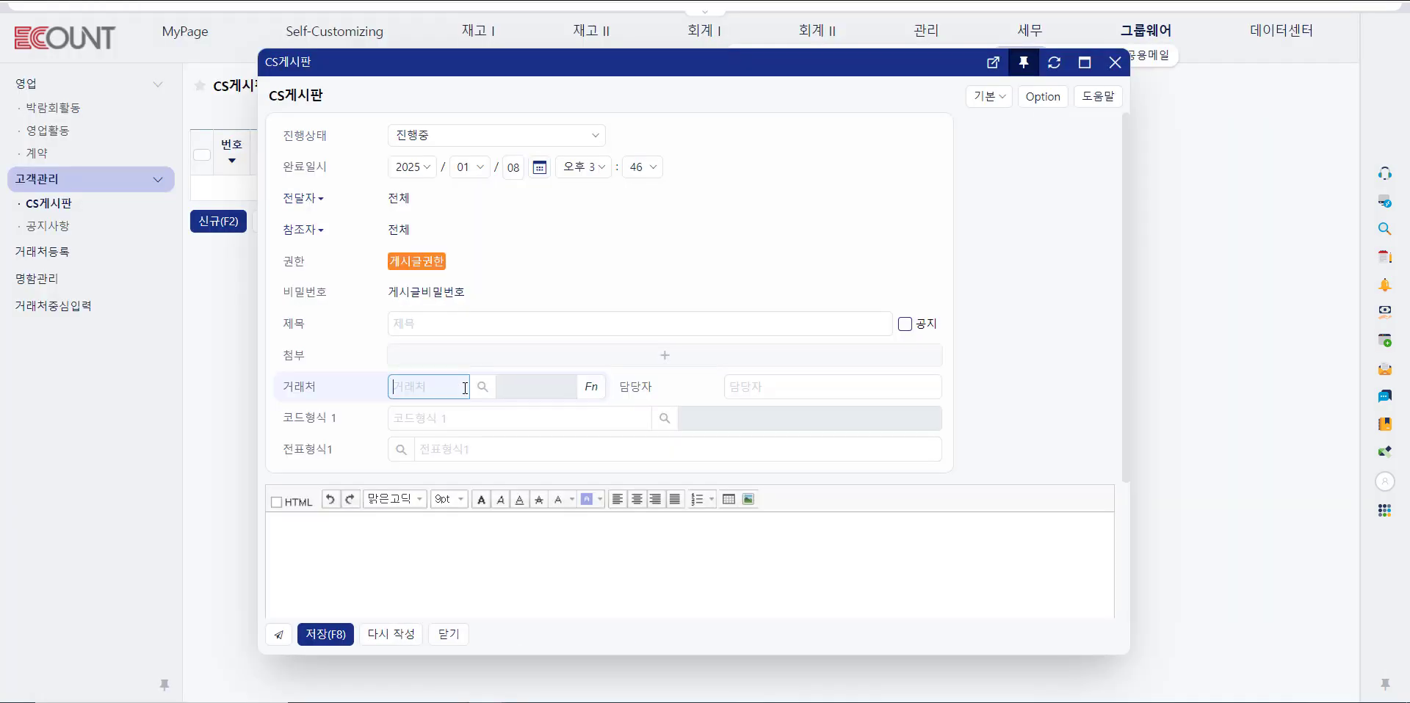
pyautogui.write('JOY')
pyautogui.press('Return')
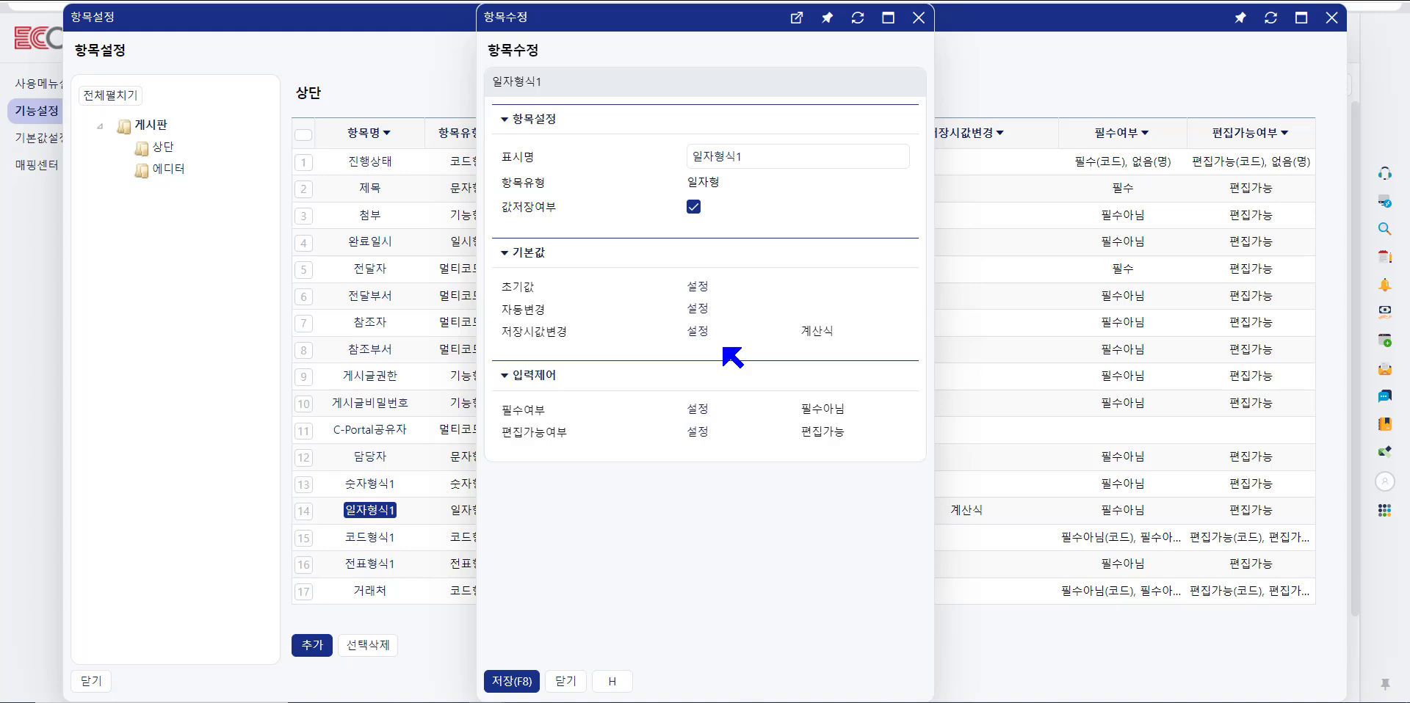
# Rename the 일자형식1 item as 마감기한, apply 날짜계산(작성일(게시판), 7일 후) as its 저장시값변경 formula, and save the item.
pyautogui.click(795, 152)
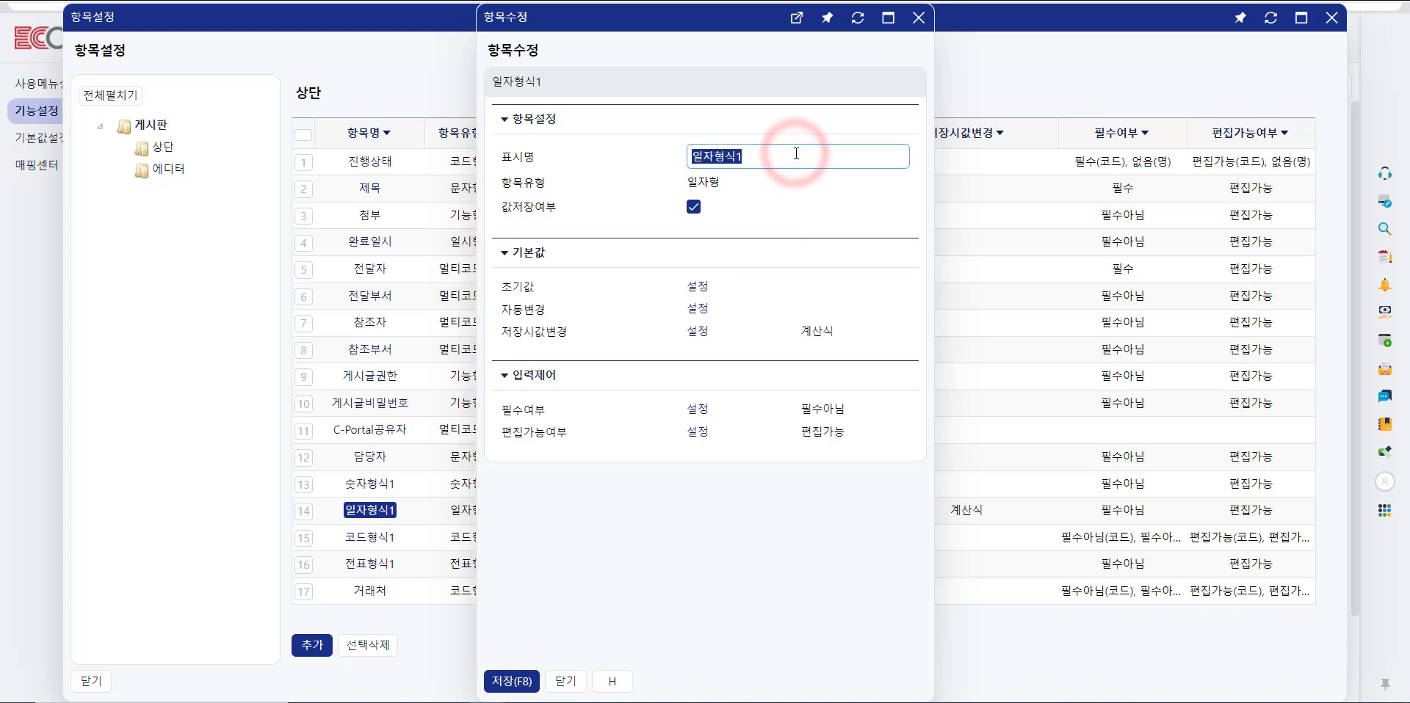
pyautogui.write('마감기해')
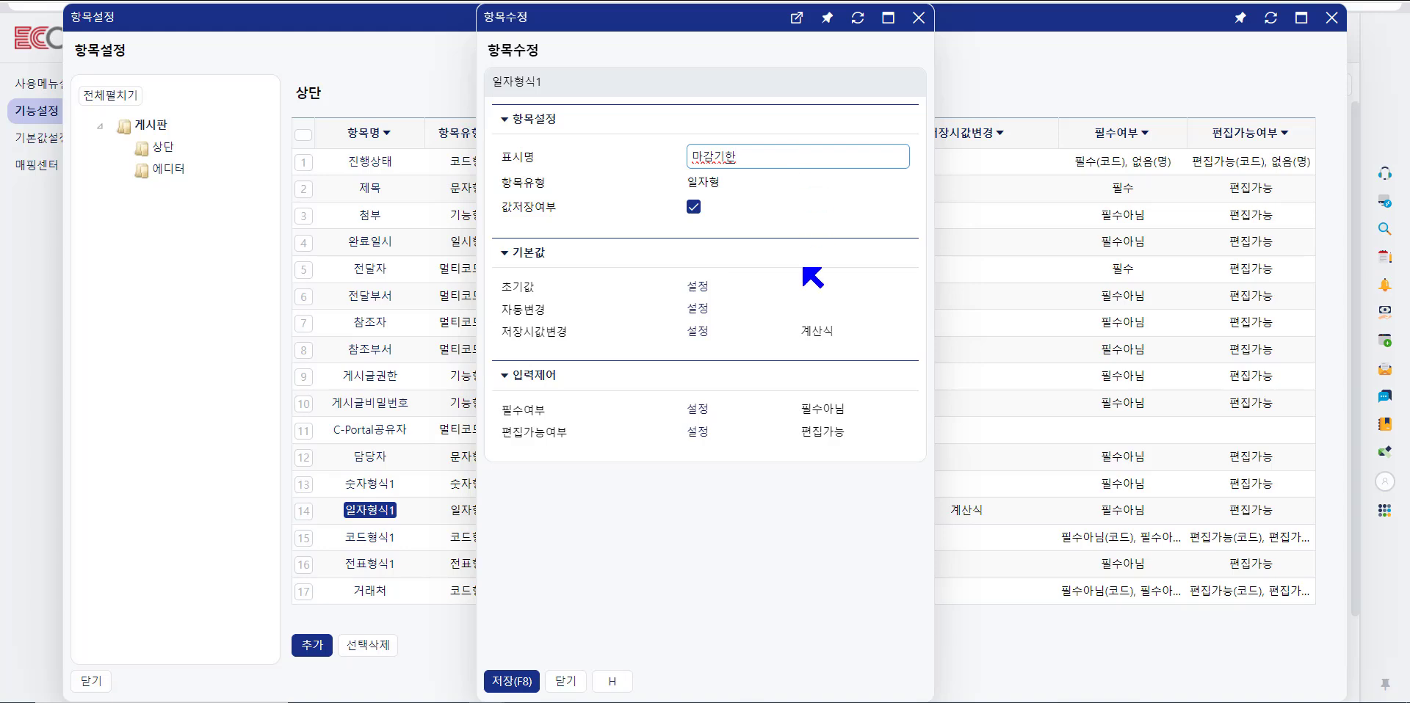
pyautogui.click(700, 334)
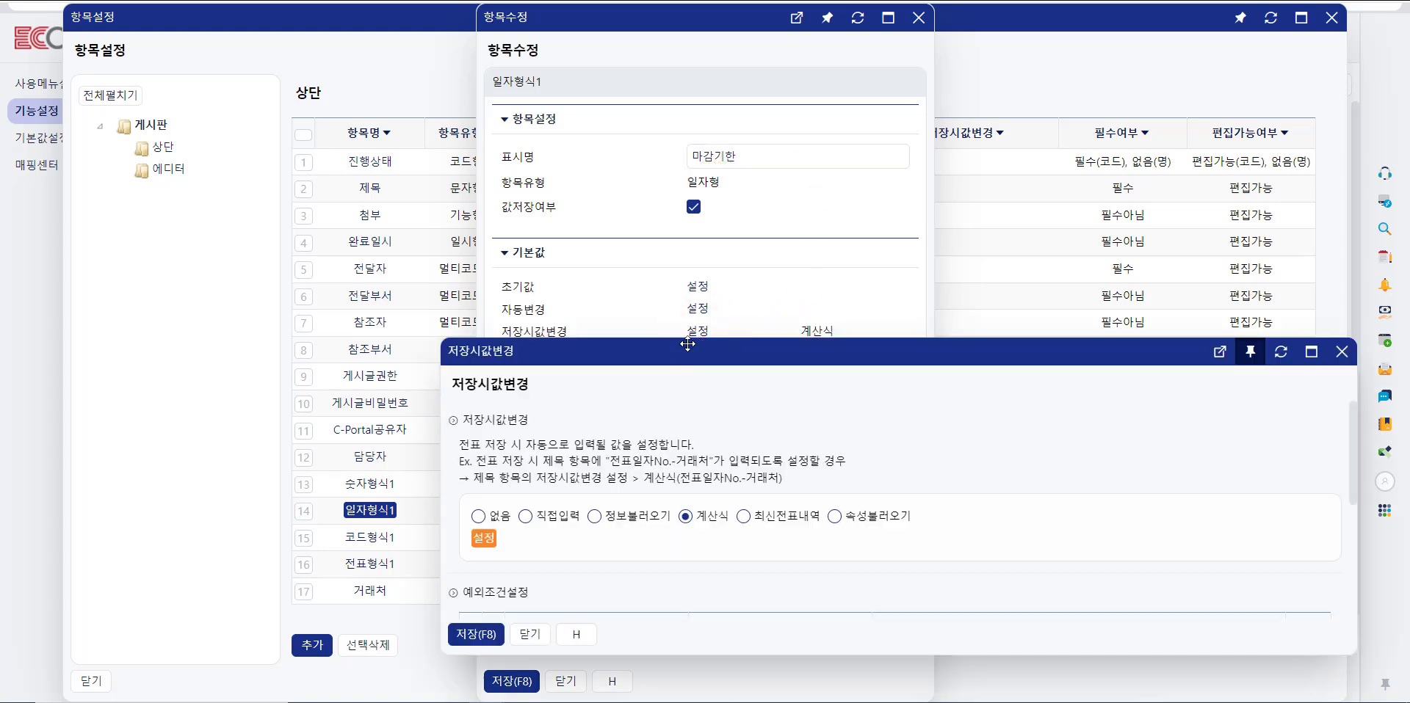
pyautogui.click(485, 540)
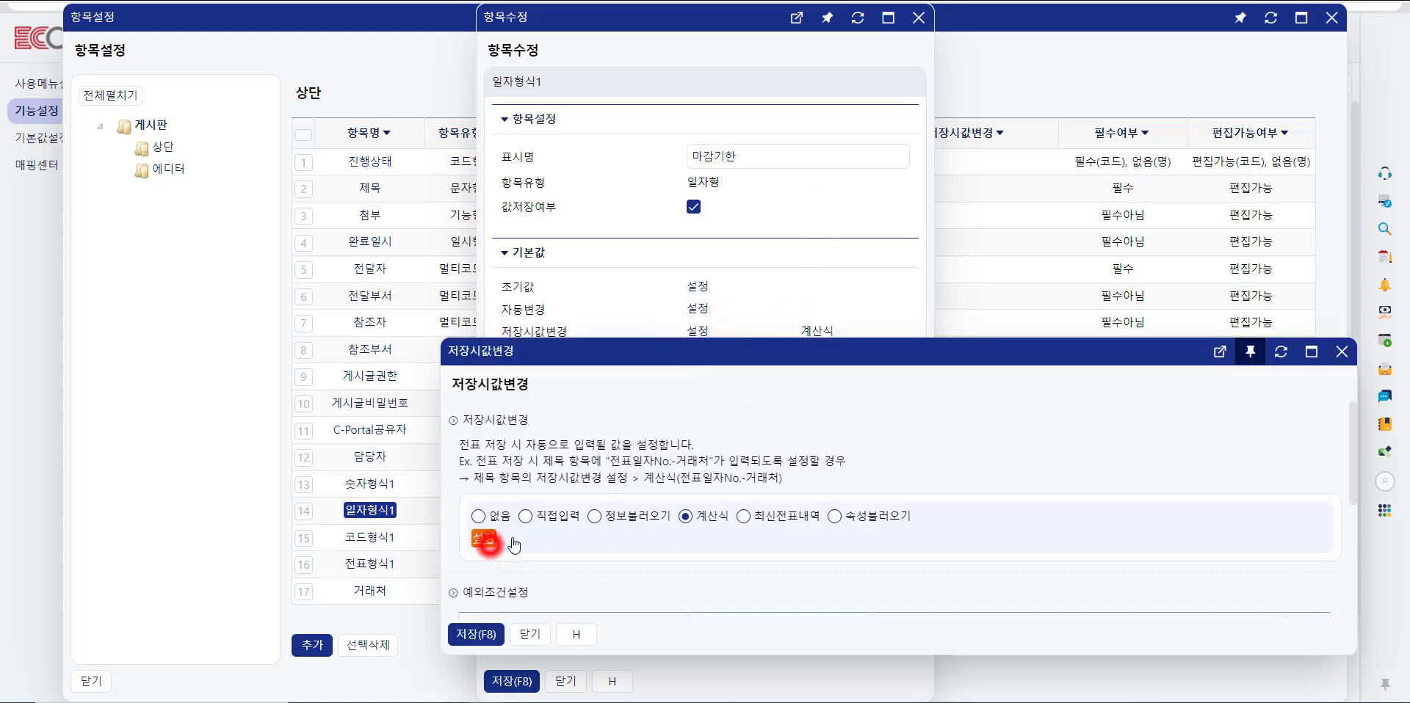
pyautogui.click(441, 112)
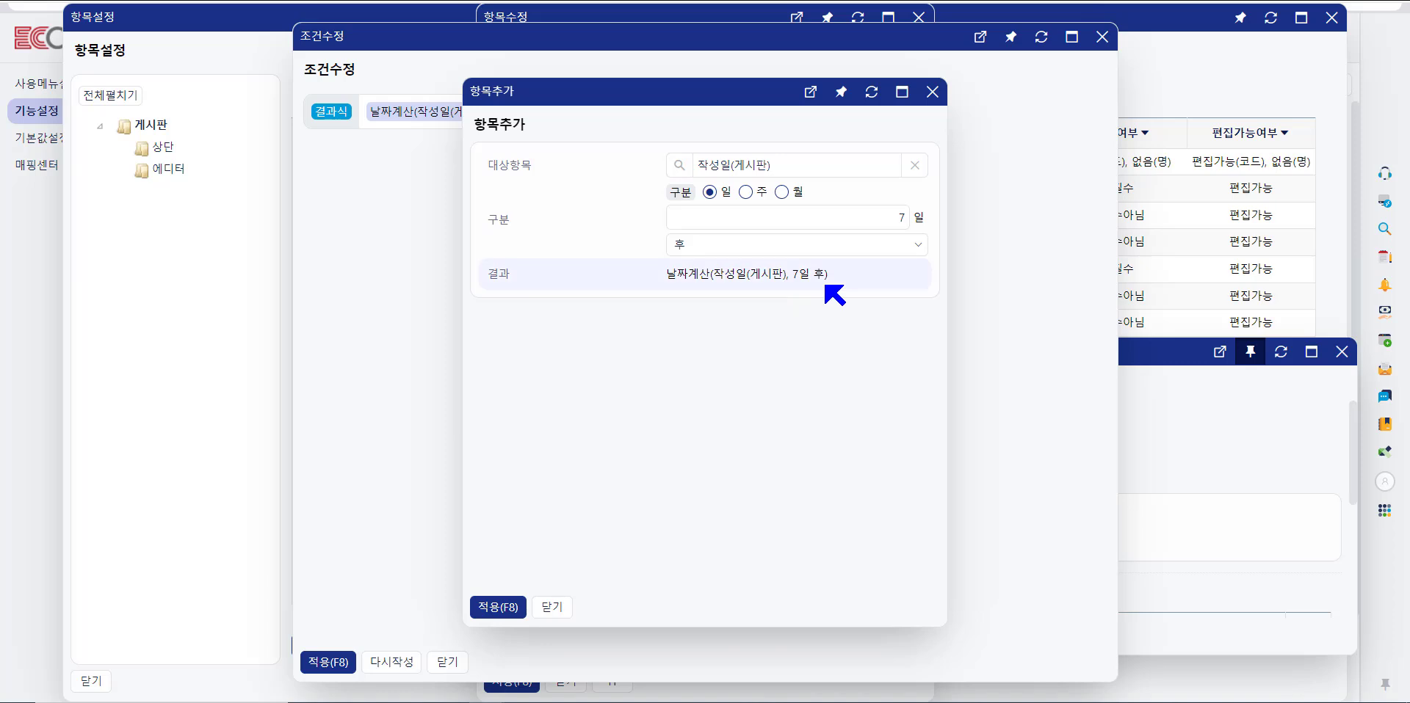
pyautogui.click(498, 607)
pyautogui.click(345, 664)
pyautogui.click(476, 634)
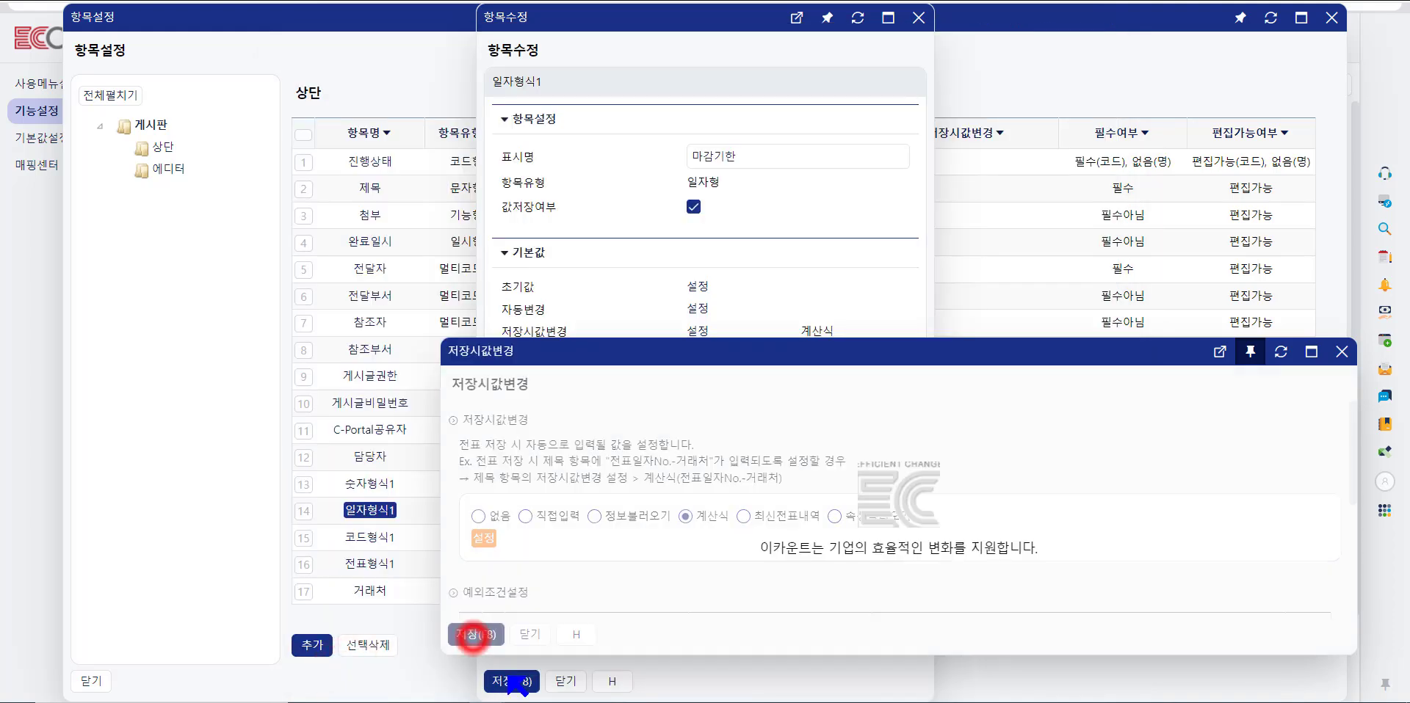
pyautogui.click(512, 683)
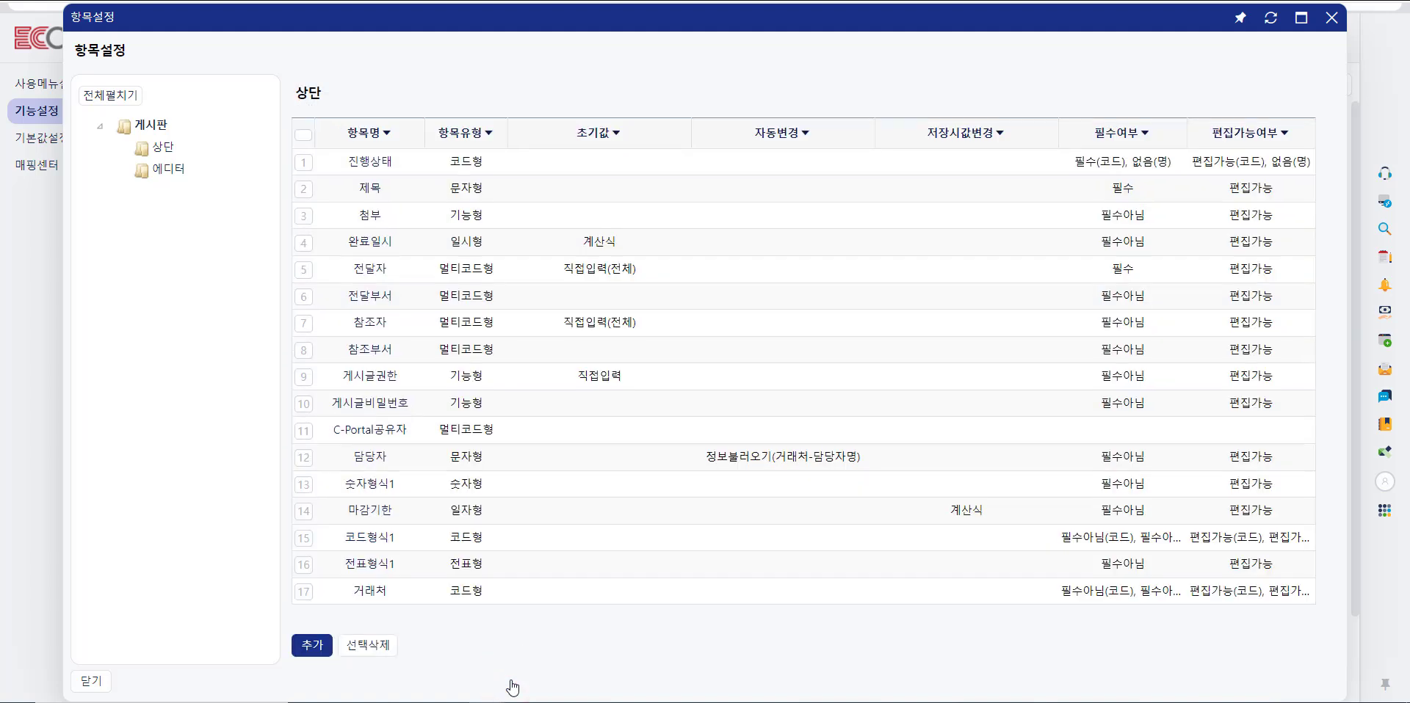
# Try 필수 as the 담당자 item's 필수여부 and leave the setting without saving.
pyautogui.doubleClick(370, 456)
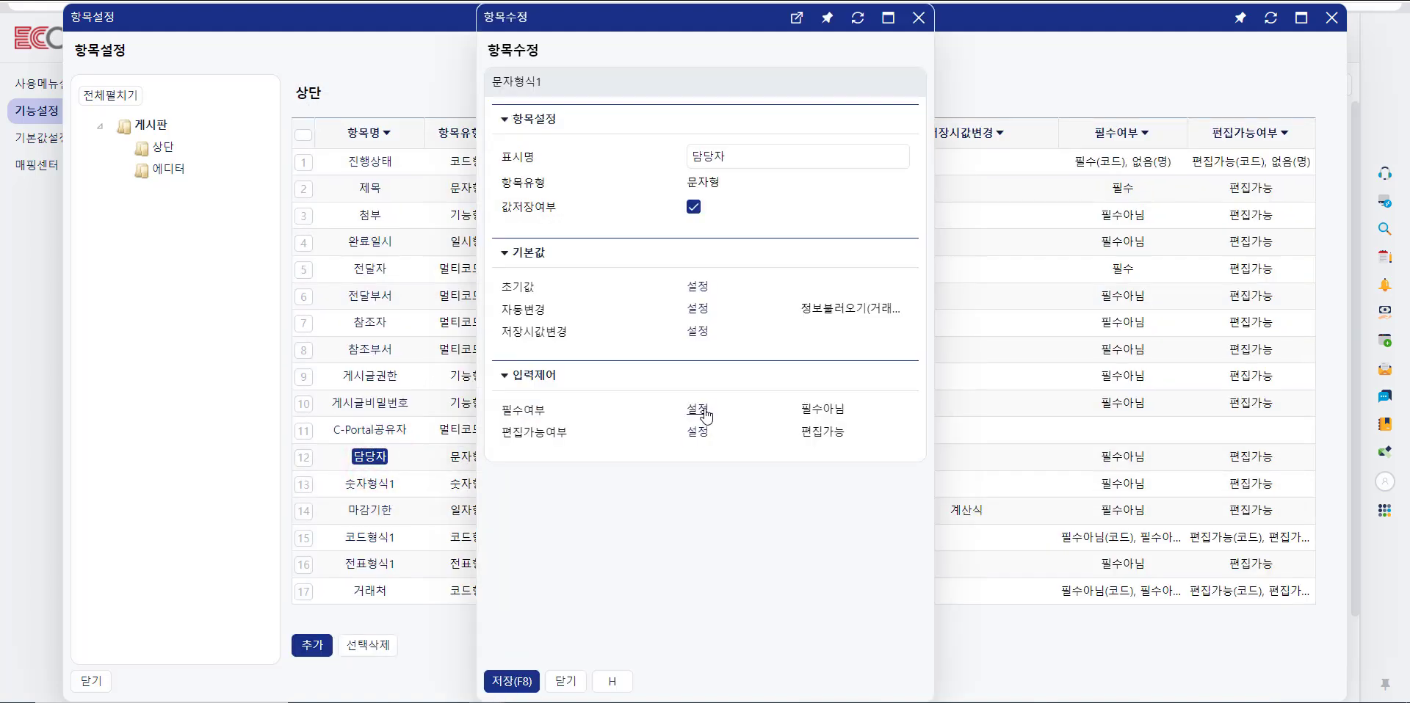
pyautogui.click(704, 409)
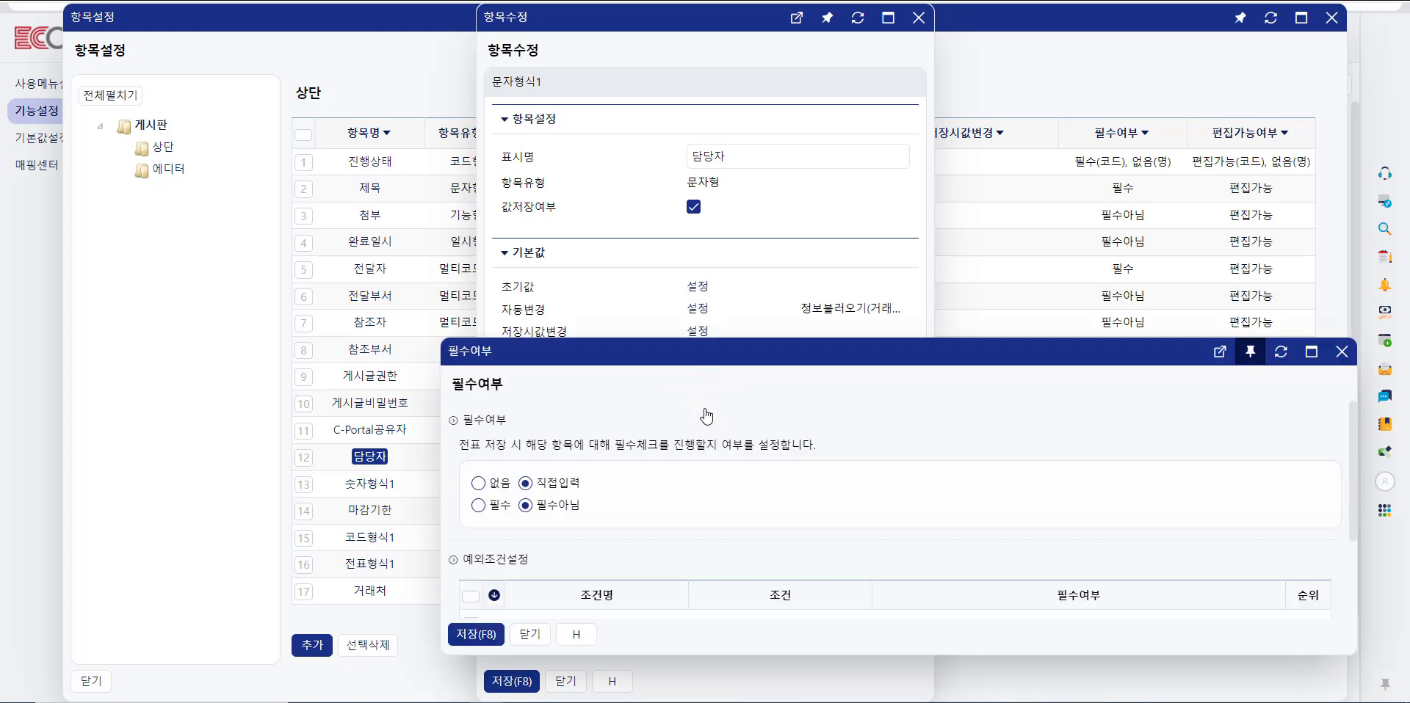
pyautogui.click(497, 509)
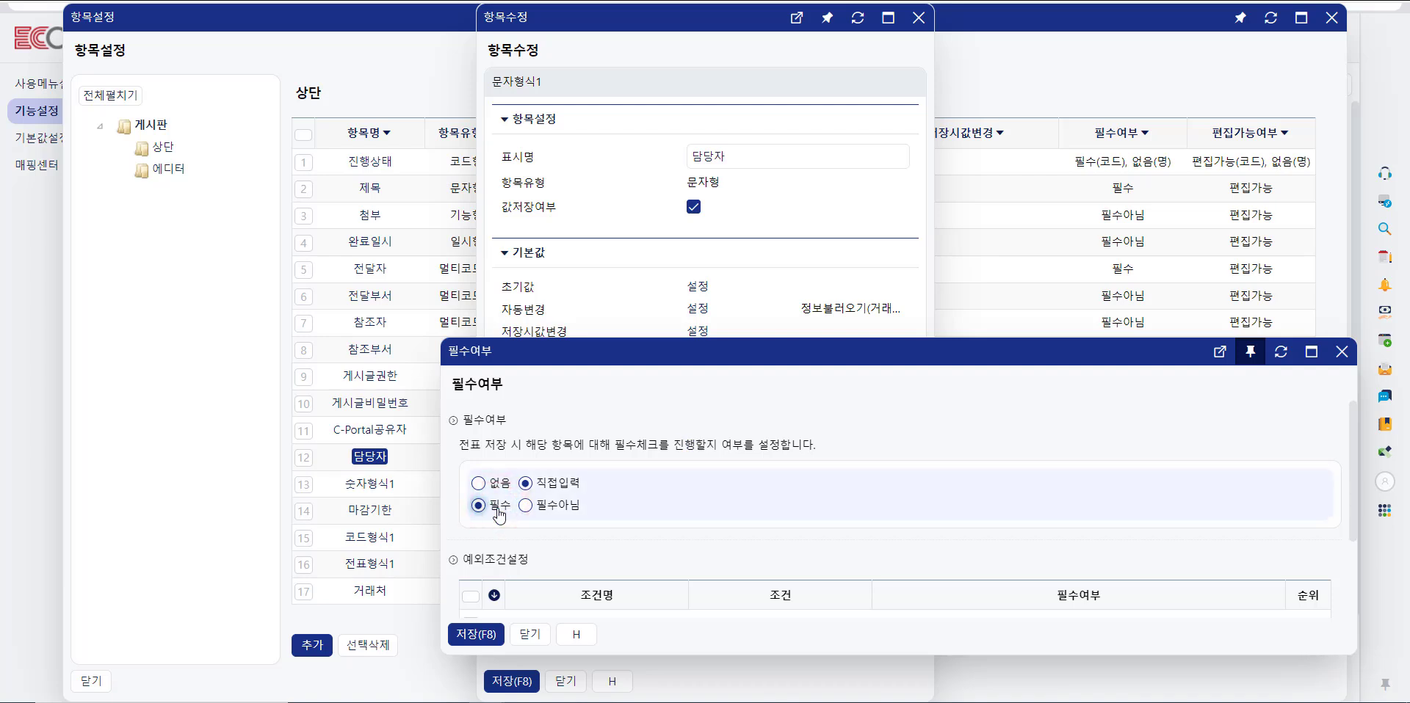
pyautogui.click(531, 633)
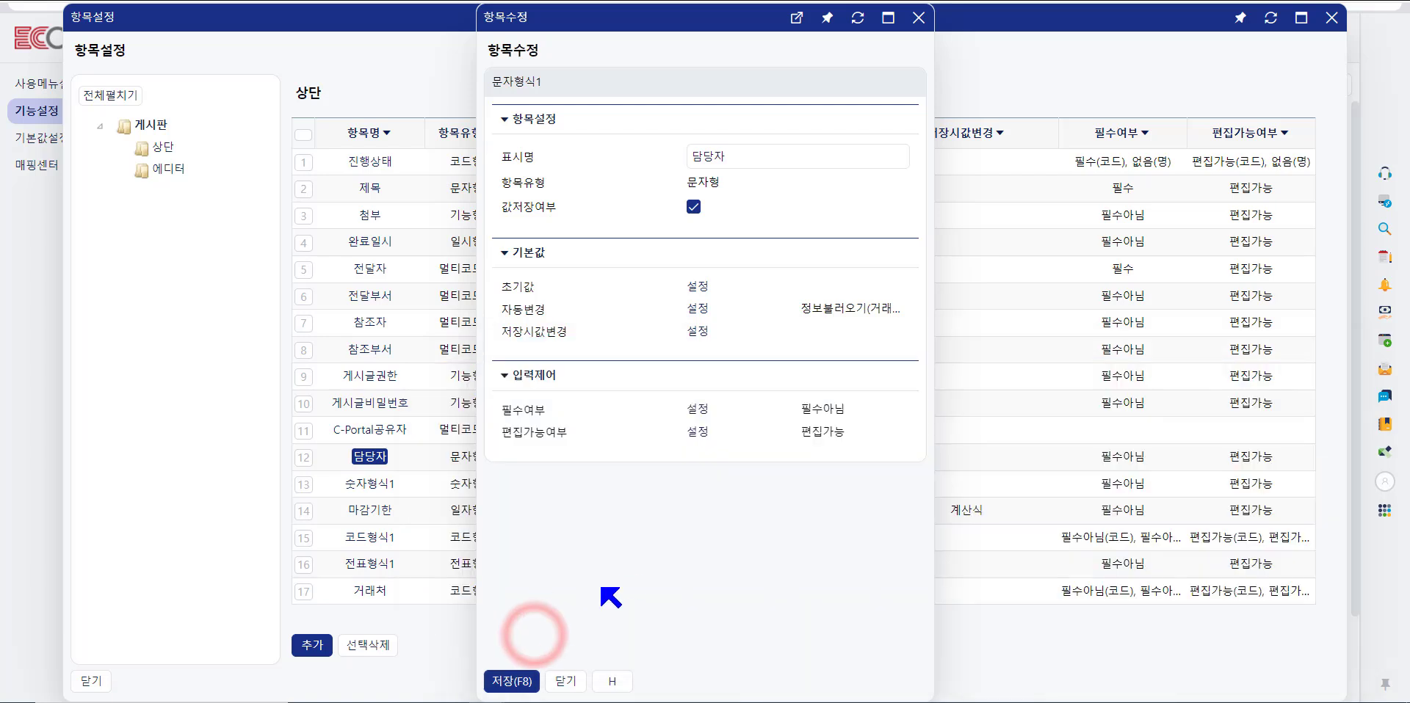
# Try 편집불가 as the 담당자 item's 편집가능여부 and close the setting and the item without saving.
pyautogui.click(701, 433)
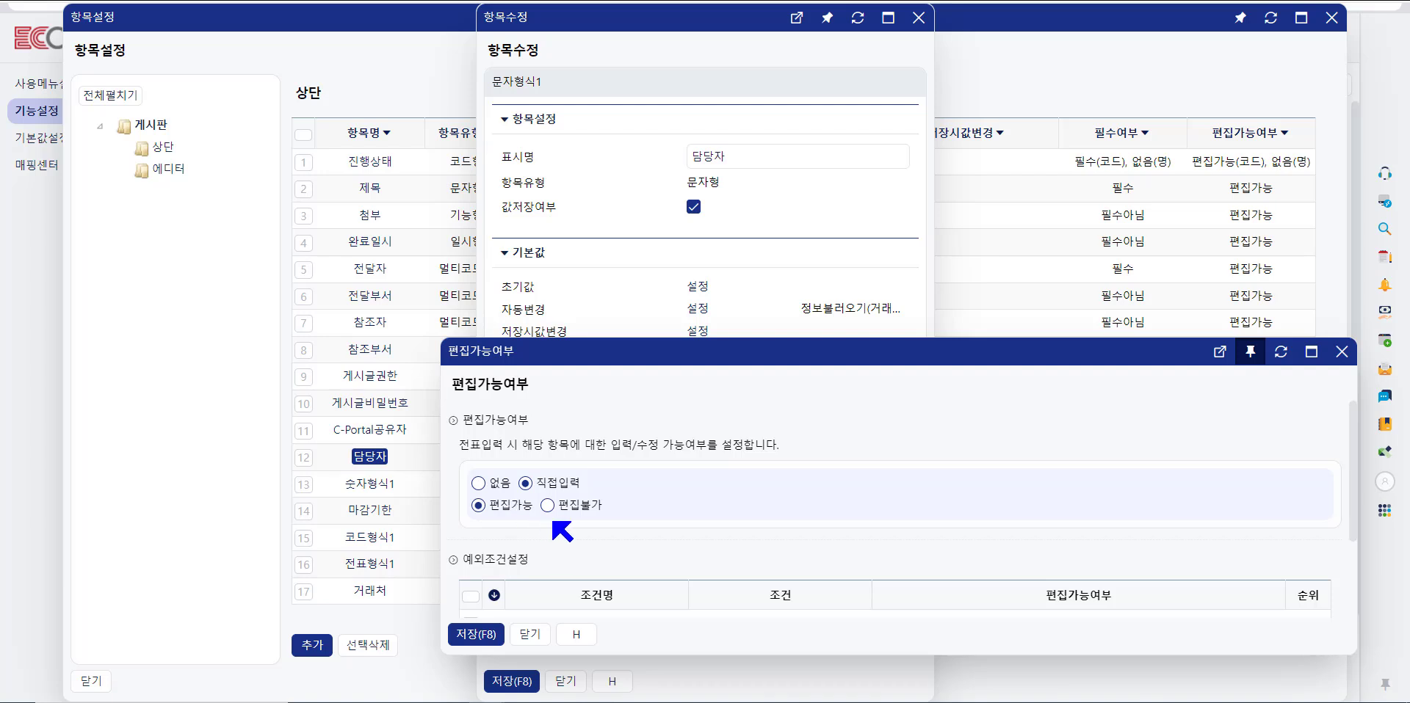
pyautogui.click(579, 505)
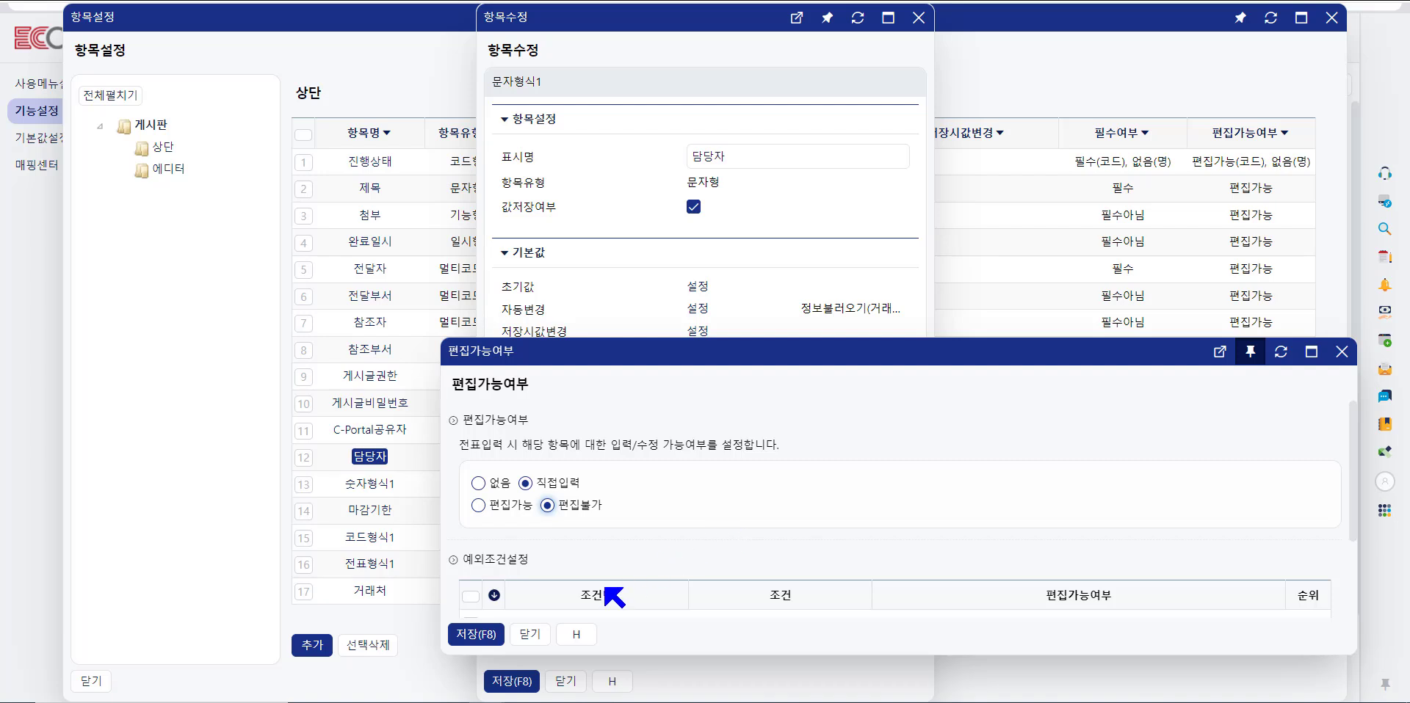
pyautogui.click(528, 632)
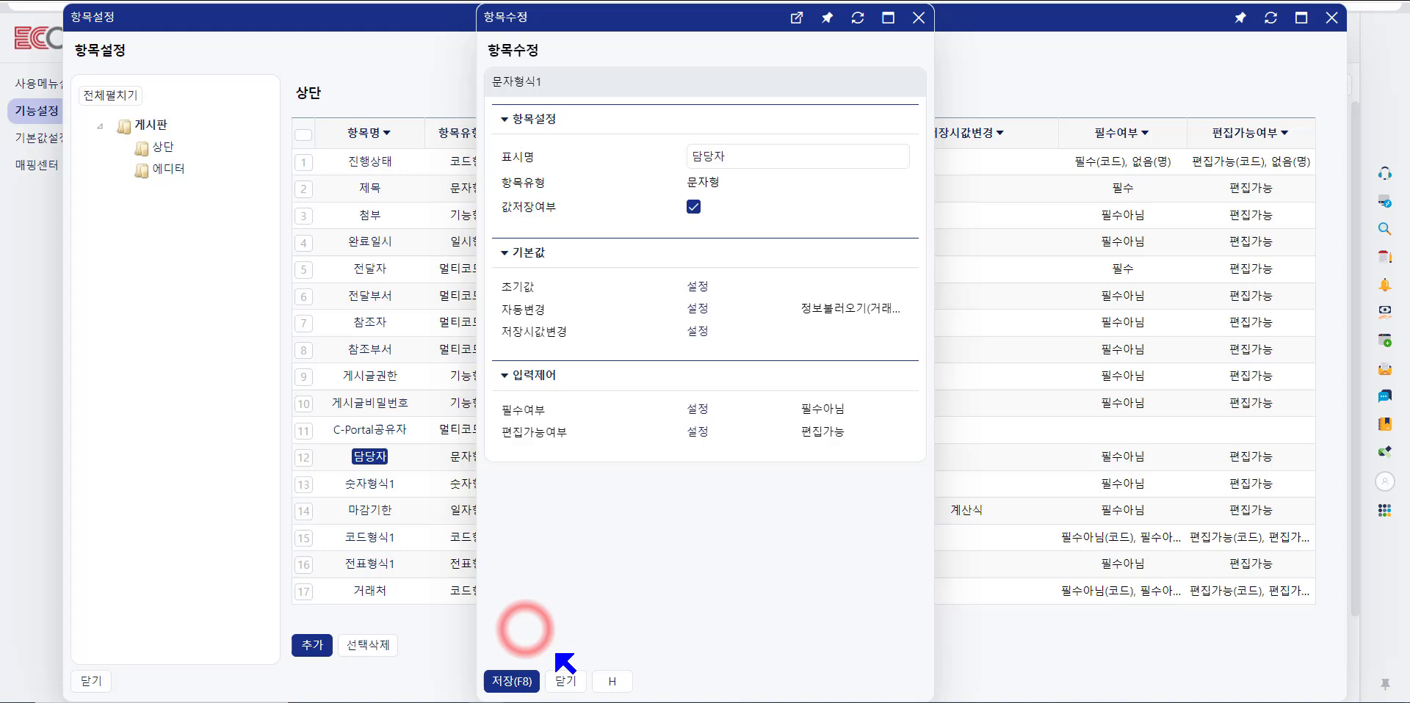
pyautogui.click(563, 679)
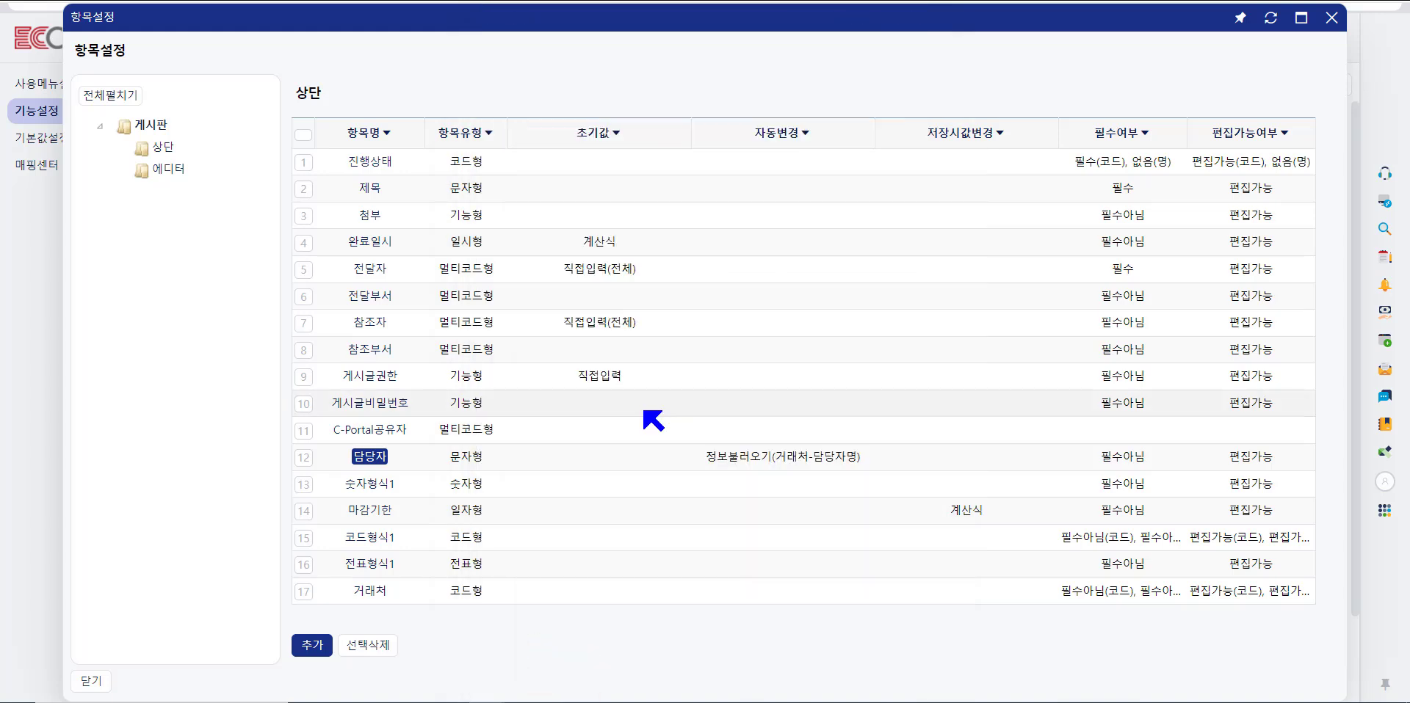